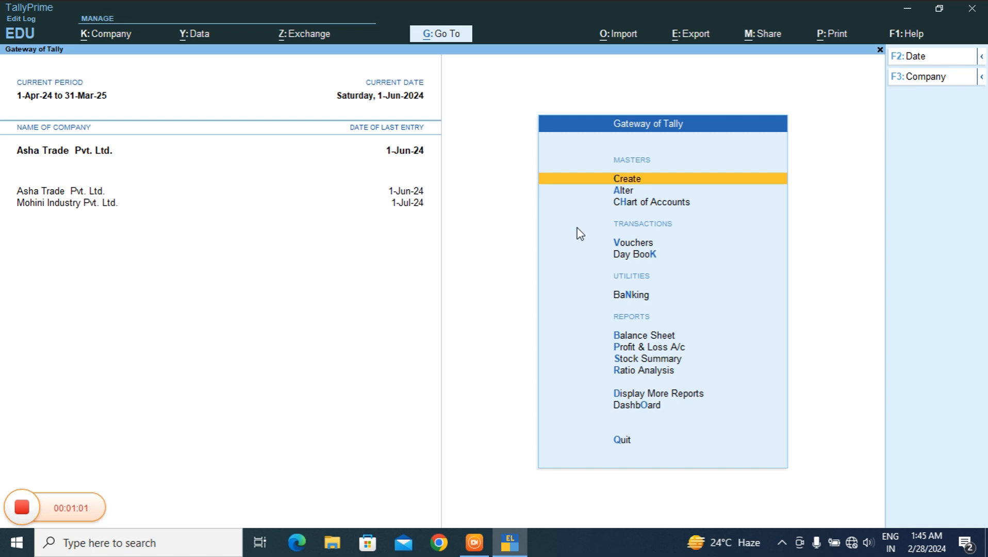
- Open the Purchase ledger for alteration and move past its F12 configuration to the Under field
{"action": "key", "text": "Down"}
{"action": "key", "text": "Return"}
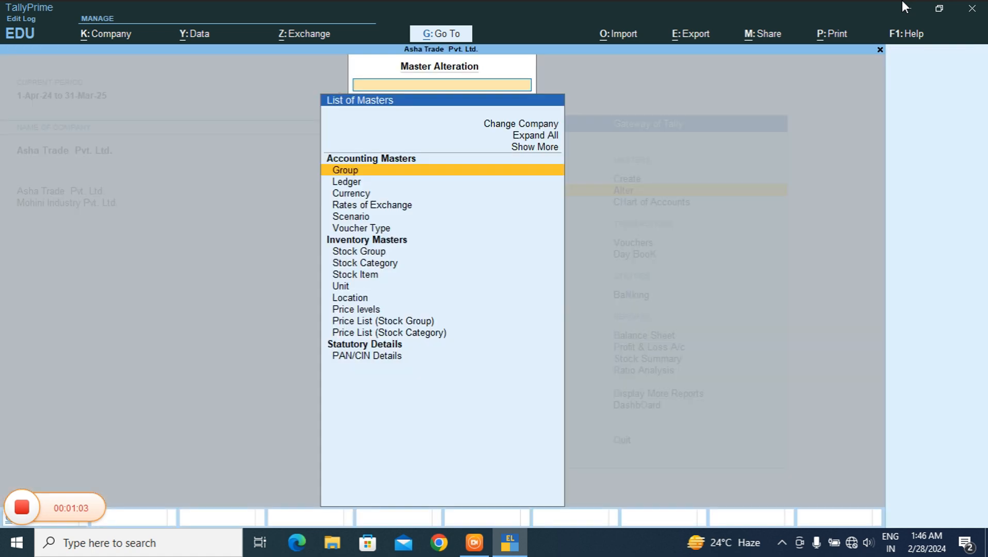
{"action": "key", "text": "Down"}
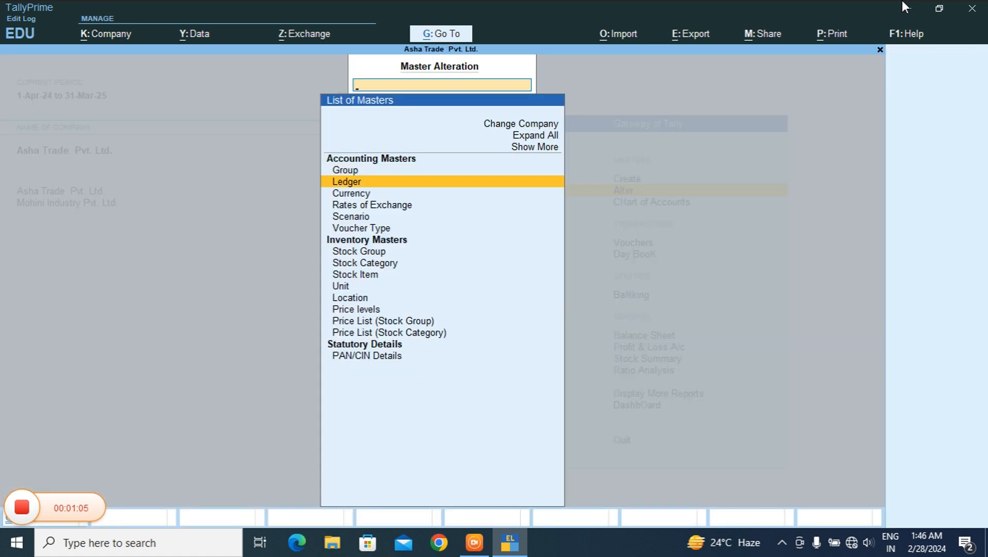
{"action": "key", "text": "Return"}
{"action": "key", "text": "Down"}
{"action": "key", "text": "Down"}
{"action": "key", "text": "Down"}
{"action": "key", "text": "Down"}
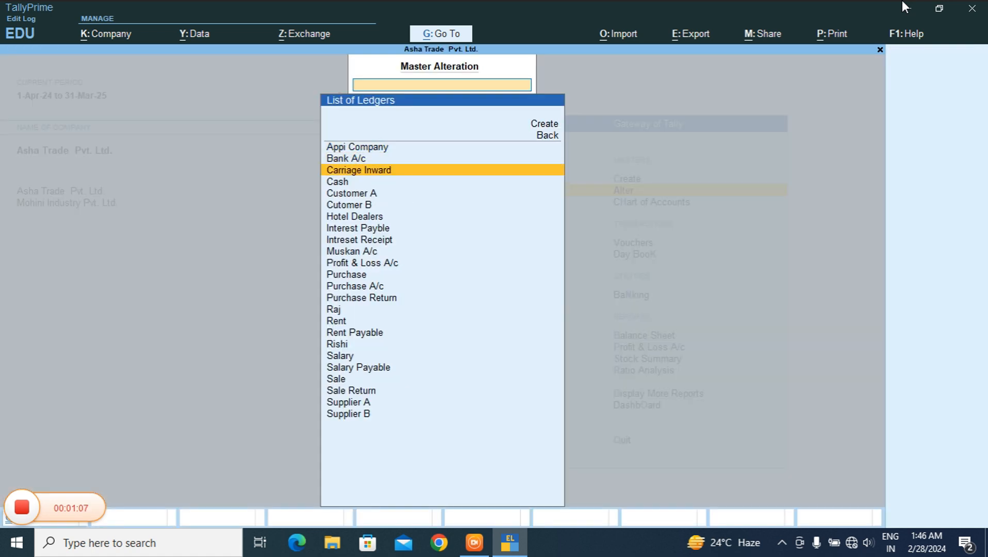
{"action": "key", "text": "Down"}
{"action": "key", "text": "Down"}
{"action": "key", "text": "Down"}
{"action": "key", "text": "Down"}
{"action": "key", "text": "Down"}
{"action": "key", "text": "Down"}
{"action": "key", "text": "Down"}
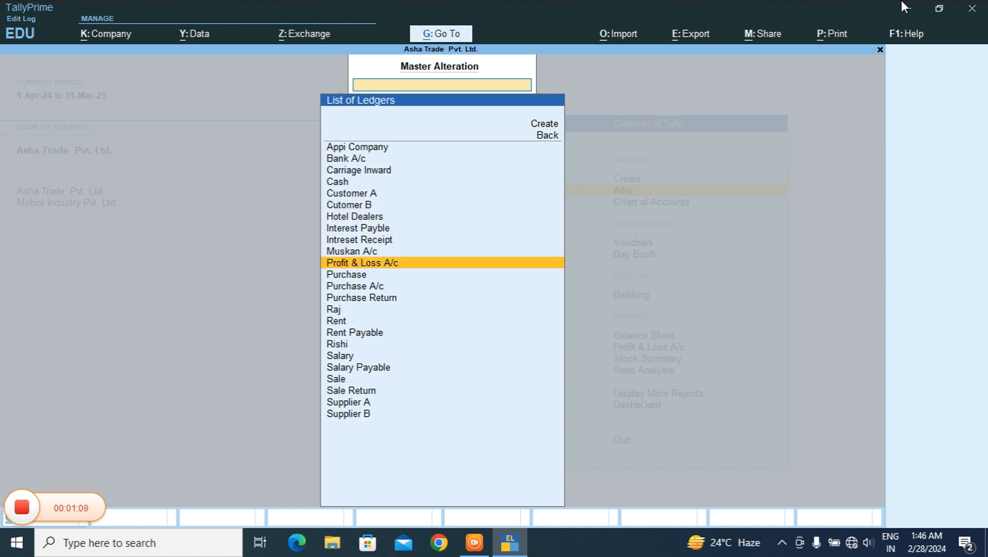
{"action": "key", "text": "Return"}
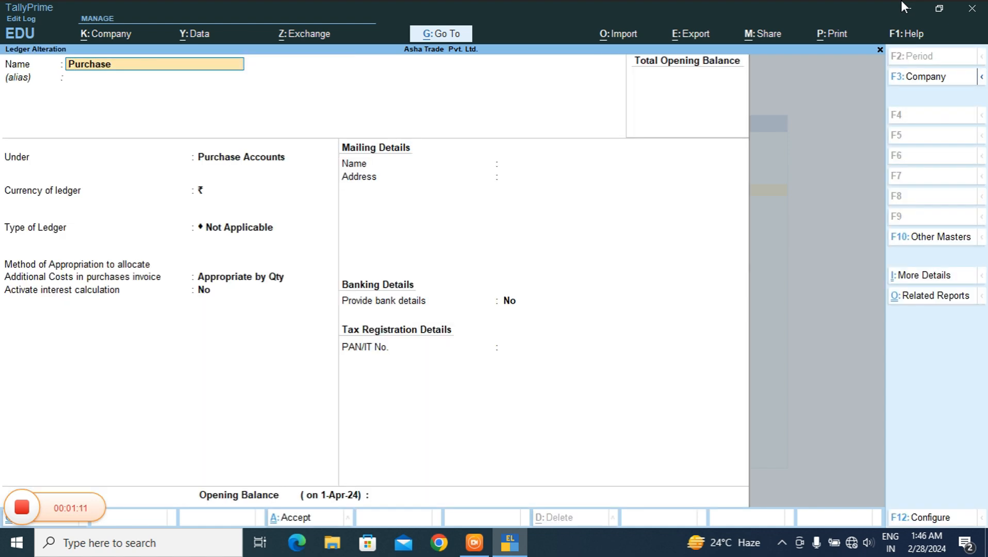
{"action": "key", "text": "F12"}
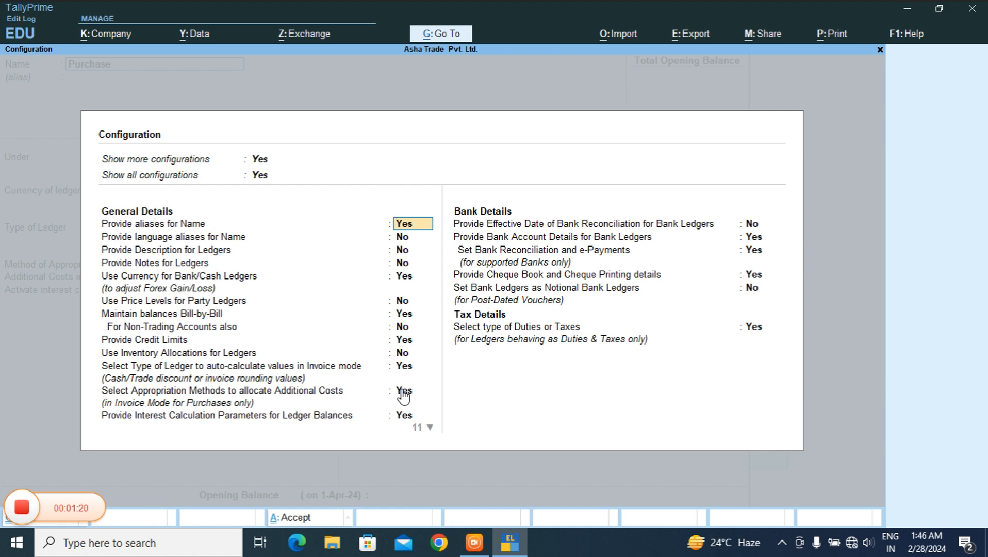
{"action": "key", "text": "ctrl+a"}
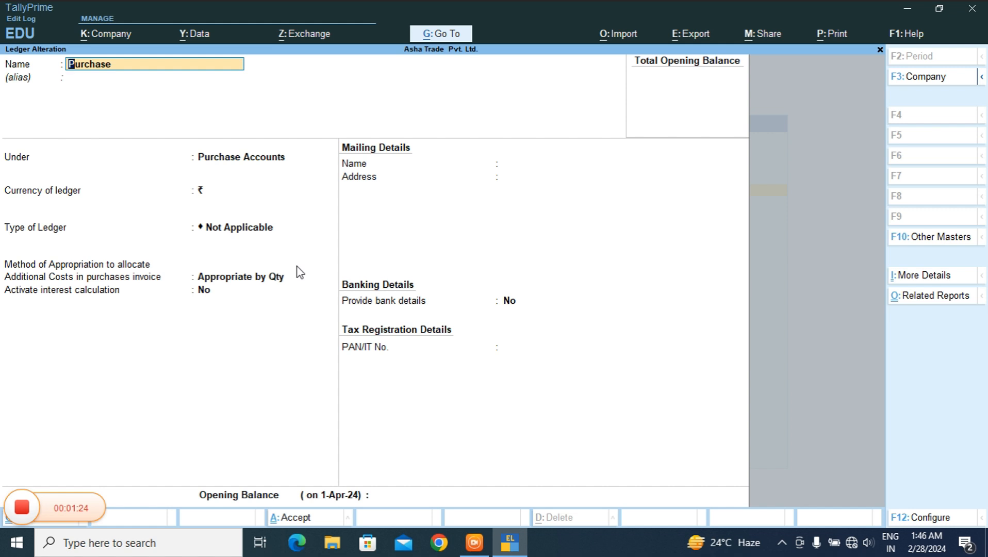
{"action": "key", "text": "Return"}
{"action": "key", "text": "Return"}
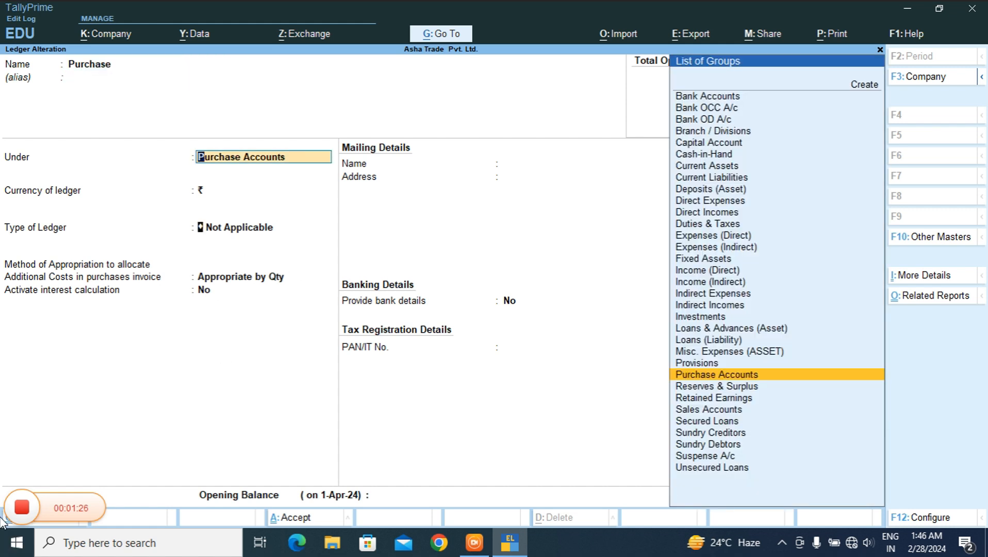
- Switch the Purchase ledger's Method of Appropriation from Qty to Appropriate by Value
{"action": "key", "text": "Return"}
{"action": "key", "text": "Return"}
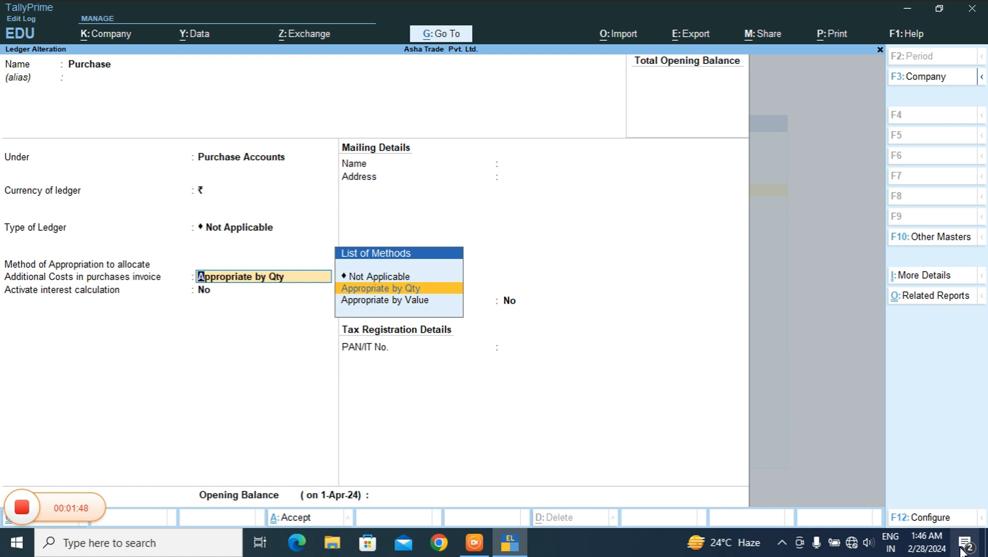
{"action": "key", "text": "Down"}
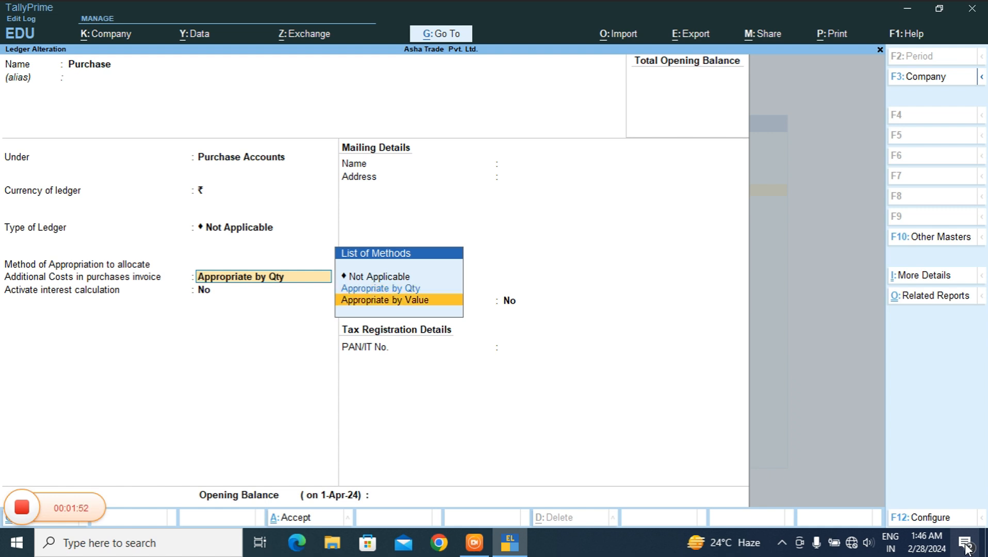
{"action": "key", "text": "Return"}
{"action": "key", "text": "Return"}
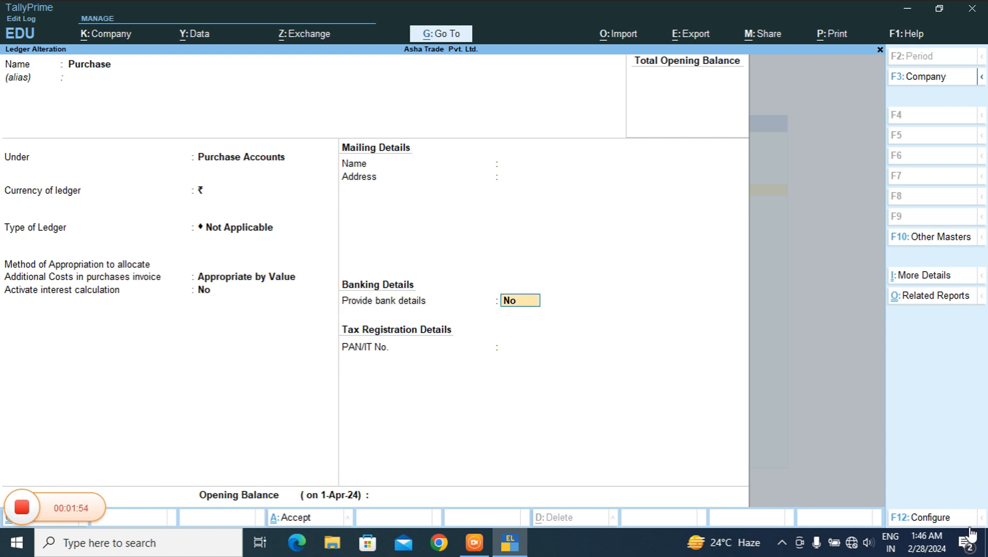
{"action": "key", "text": "Return"}
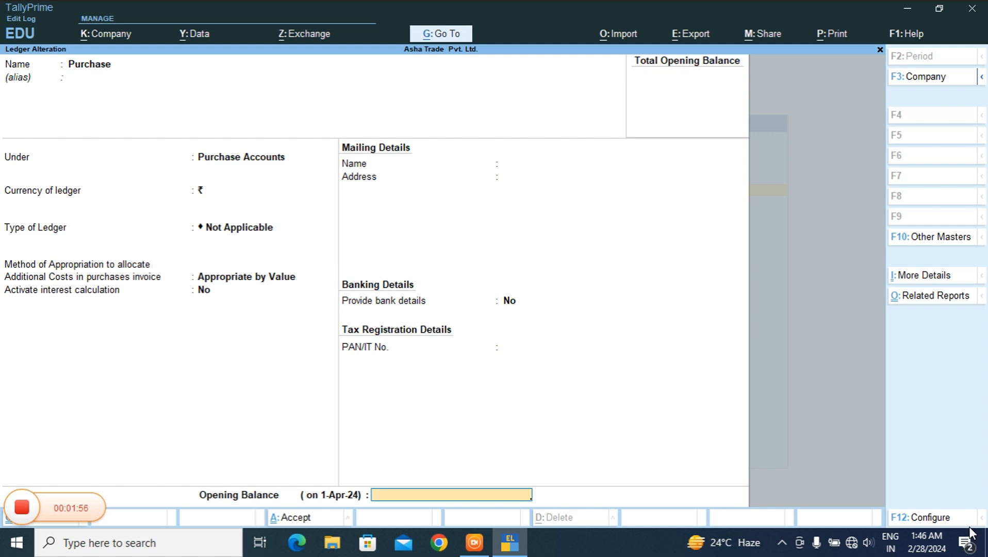
{"action": "key", "text": "Return"}
{"action": "key", "text": "Return"}
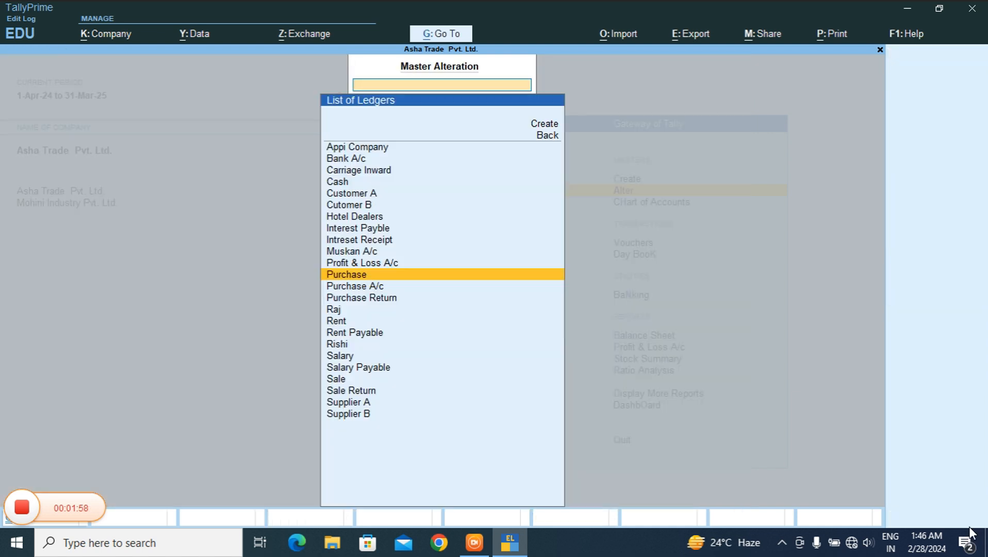
- Alter the Purchase Accounts group, found by typing 'pur', to Appropriate by Value and save it
{"action": "key", "text": "BackSpace"}
{"action": "key", "text": "Up"}
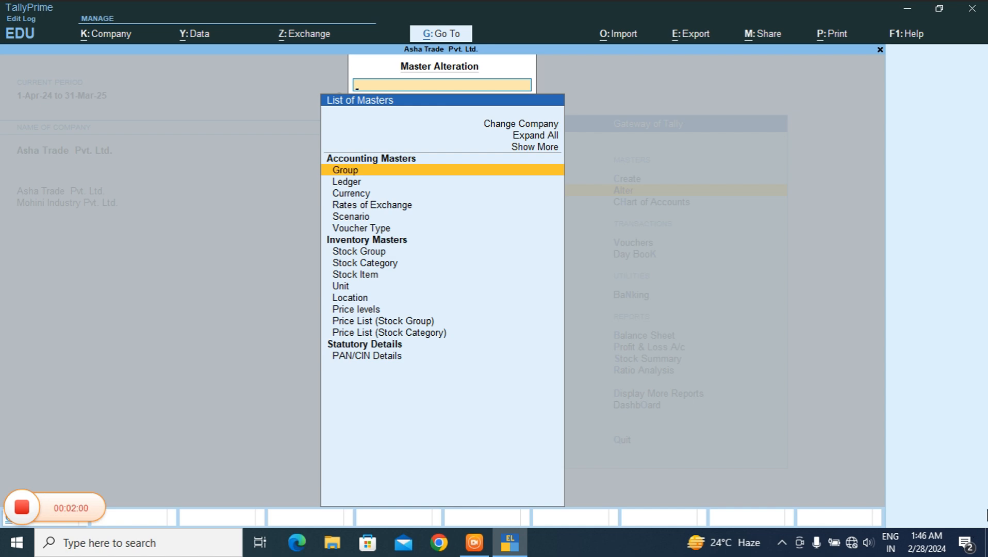
{"action": "key", "text": "Return"}
{"action": "type", "text": "pur"}
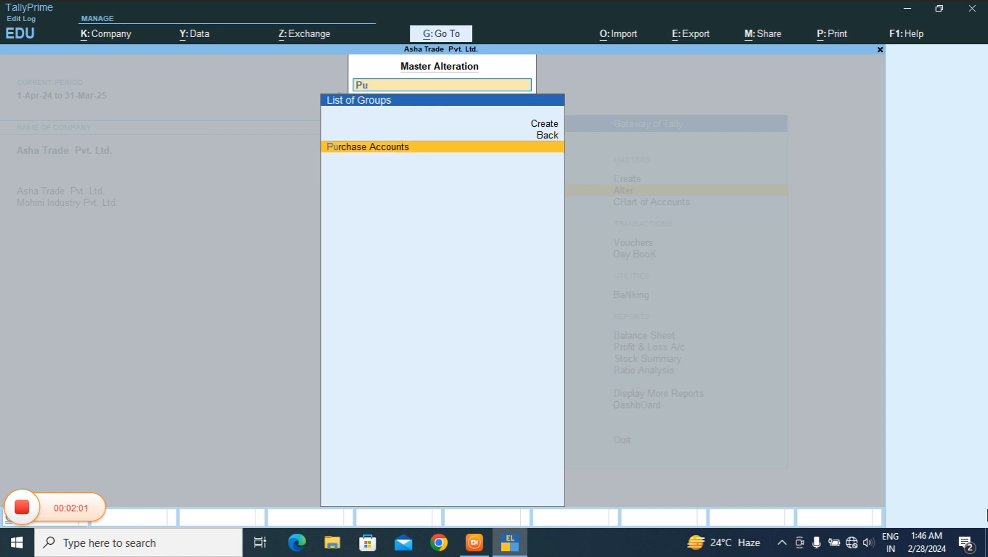
{"action": "key", "text": "Return"}
{"action": "key", "text": "Return"}
{"action": "key", "text": "Return"}
{"action": "key", "text": "Return"}
{"action": "key", "text": "Return"}
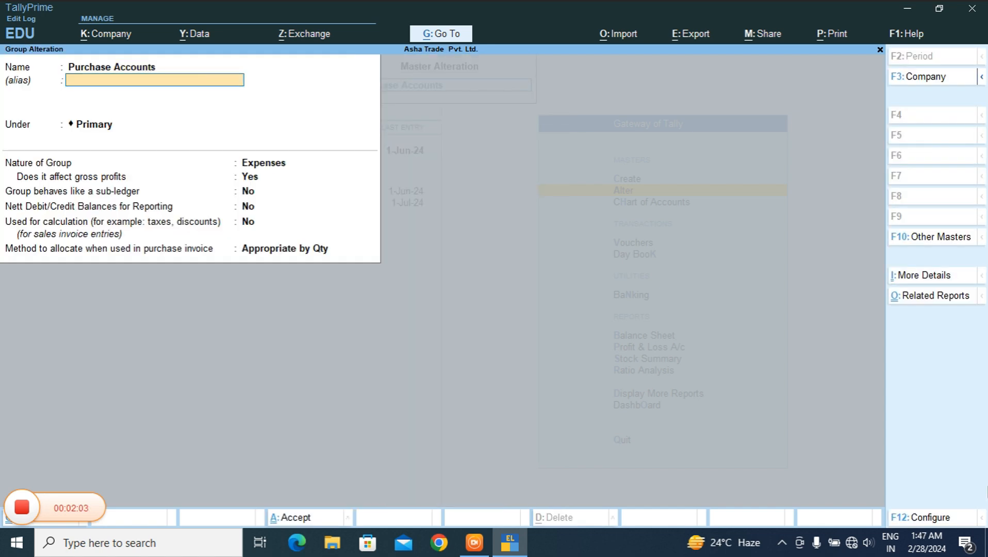
{"action": "key", "text": "Return"}
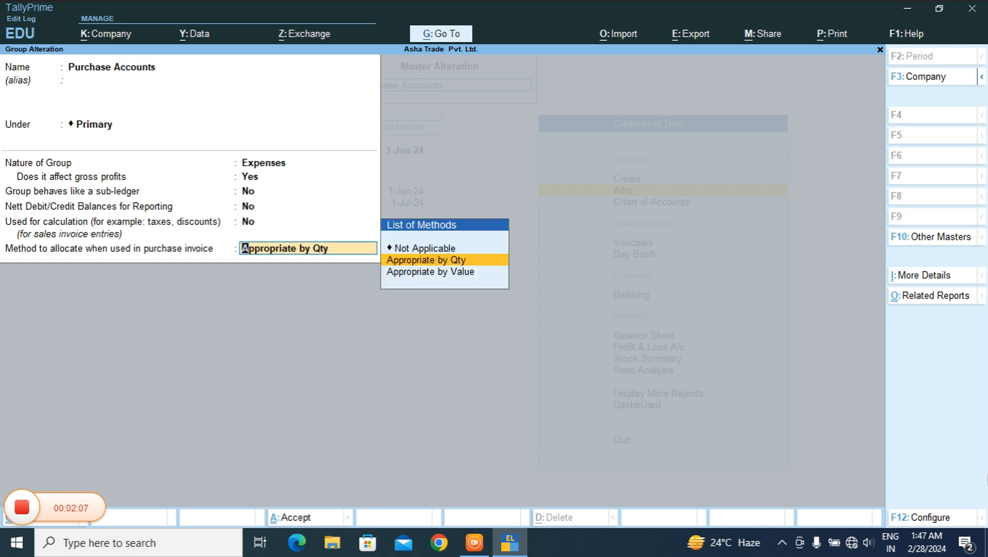
{"action": "key", "text": "Down"}
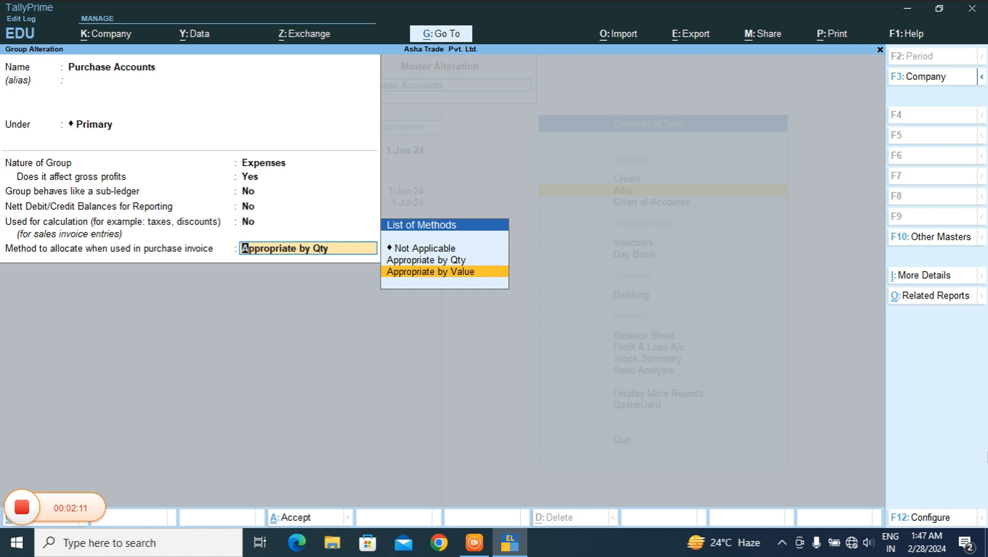
{"action": "key", "text": "Return"}
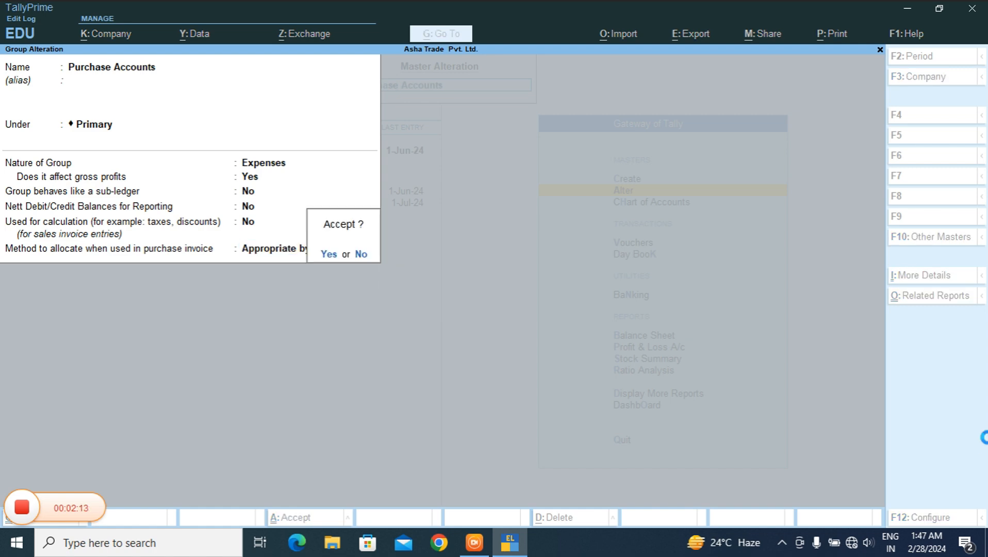
{"action": "key", "text": "Return"}
- Alter the Direct Expenses group to Appropriate by Value, then go back to Gateway of Tally
{"action": "type", "text": "Dir"}
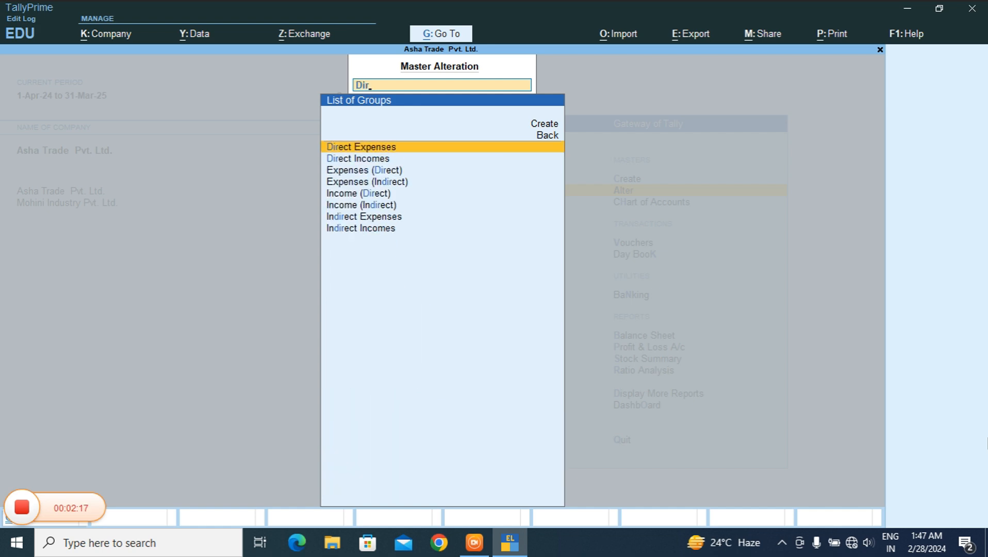
{"action": "key", "text": "Return"}
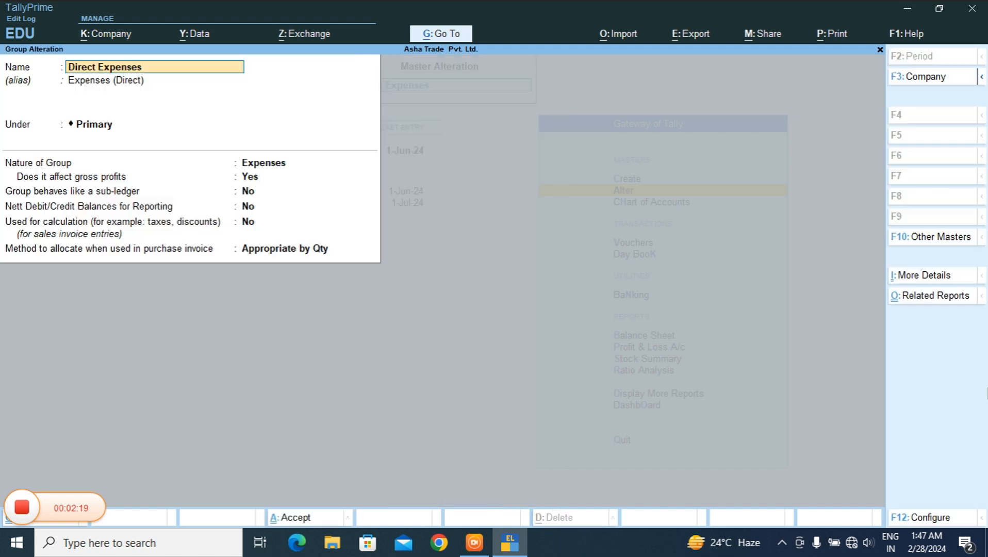
{"action": "key", "text": "Return"}
{"action": "key", "text": "Return"}
{"action": "key", "text": "Return"}
{"action": "key", "text": "Return"}
{"action": "key", "text": "Return"}
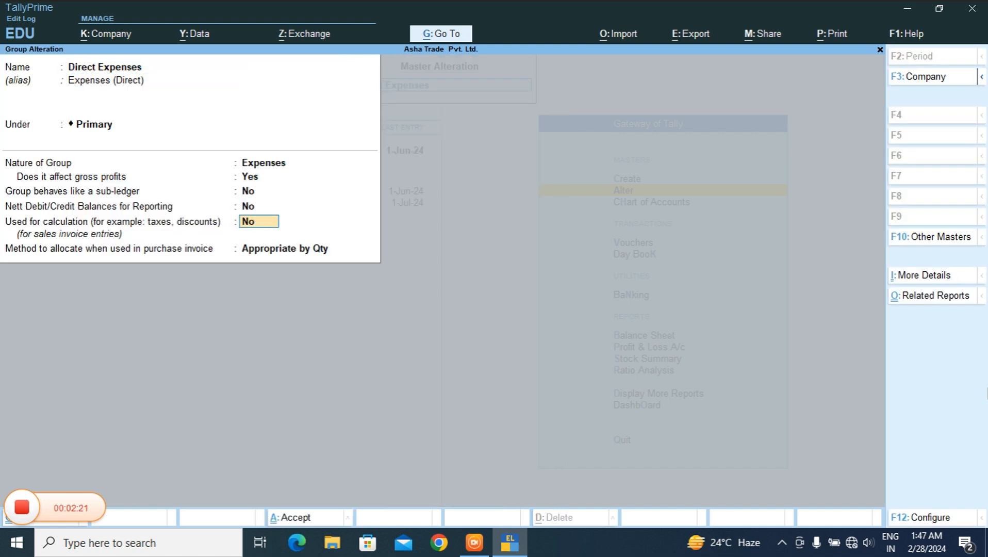
{"action": "key", "text": "Down"}
{"action": "key", "text": "Return"}
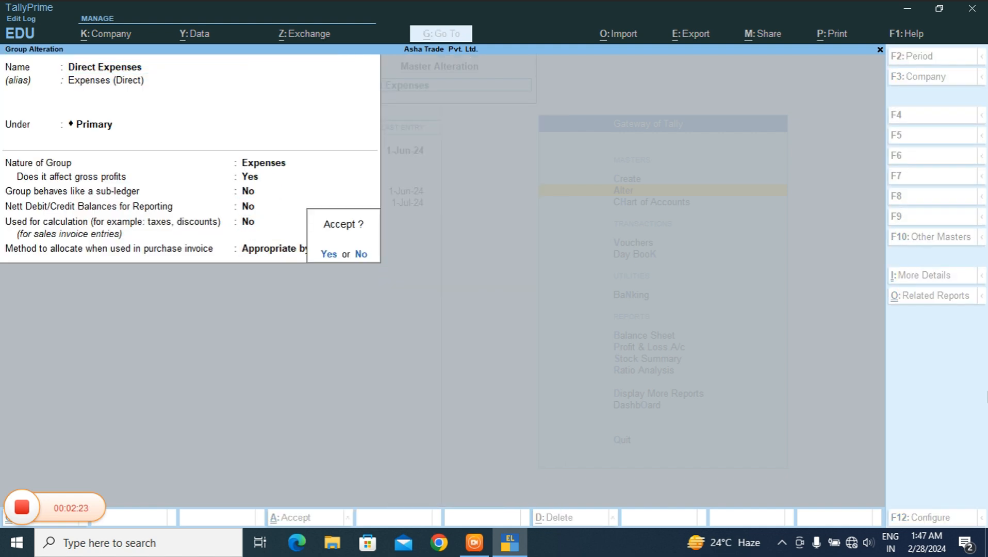
{"action": "key", "text": "Return"}
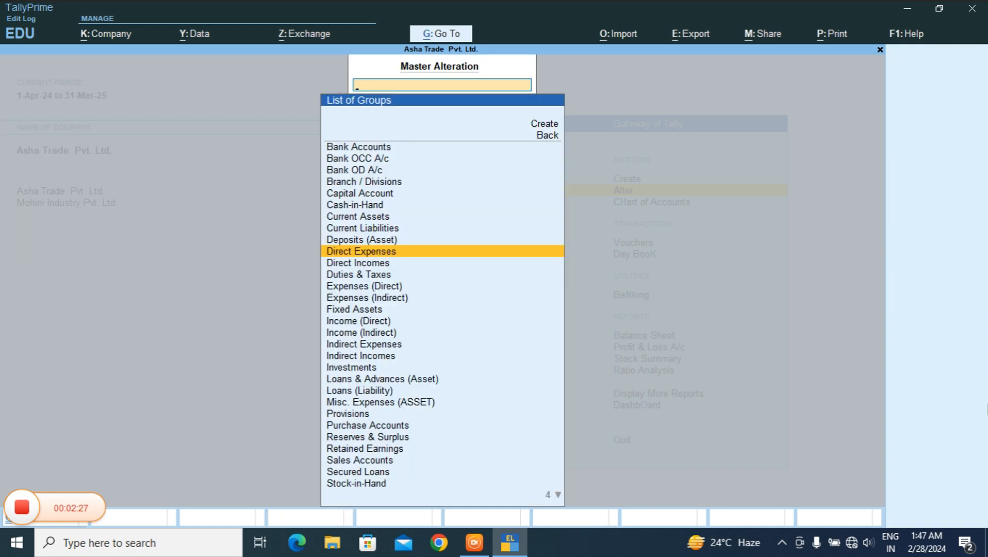
{"action": "key", "text": "Escape"}
{"action": "key", "text": "Escape"}
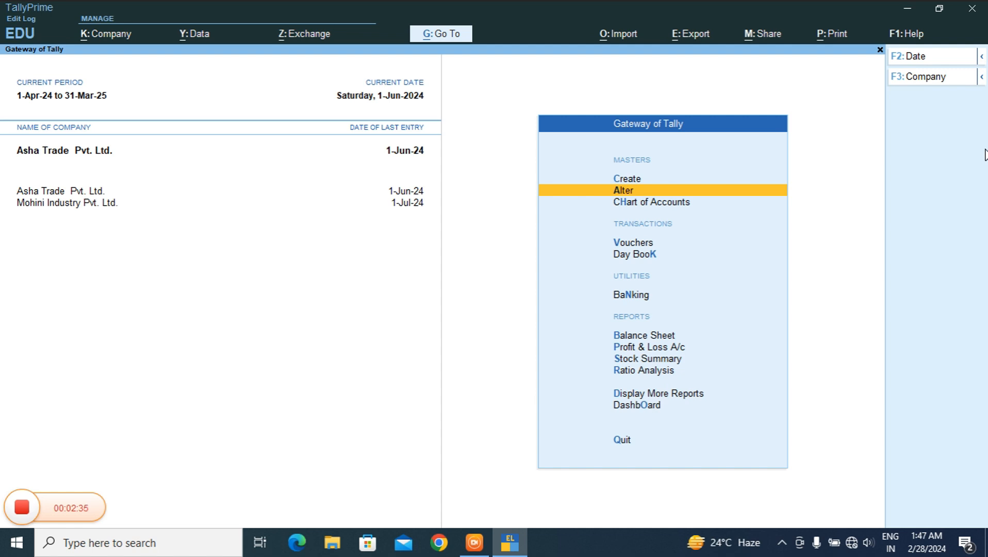
- Start a purchase voucher and create the supplier's party ledger under Sundry Creditors with 10-day credit
{"action": "key", "text": "v"}
{"action": "key", "text": "Return"}
{"action": "key", "text": "Return"}
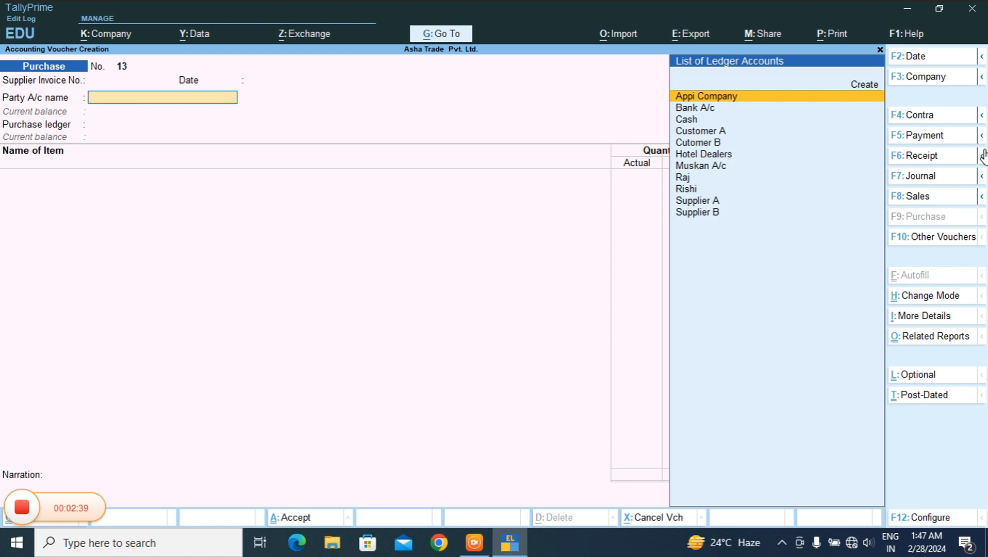
{"action": "key", "text": "alt+c"}
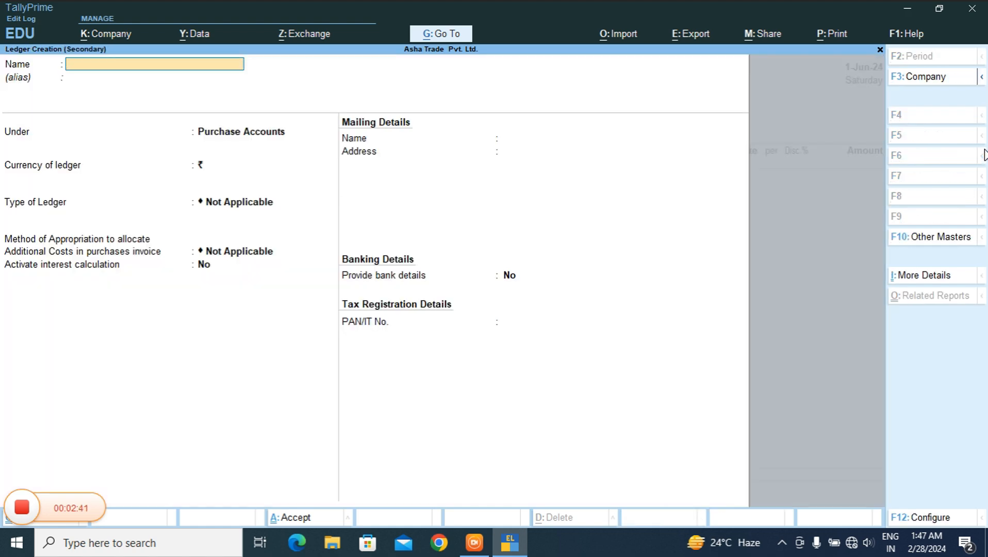
{"action": "type", "text": "Avtar Raghav"}
{"action": "key", "text": "Return"}
{"action": "type", "text": "Sun"}
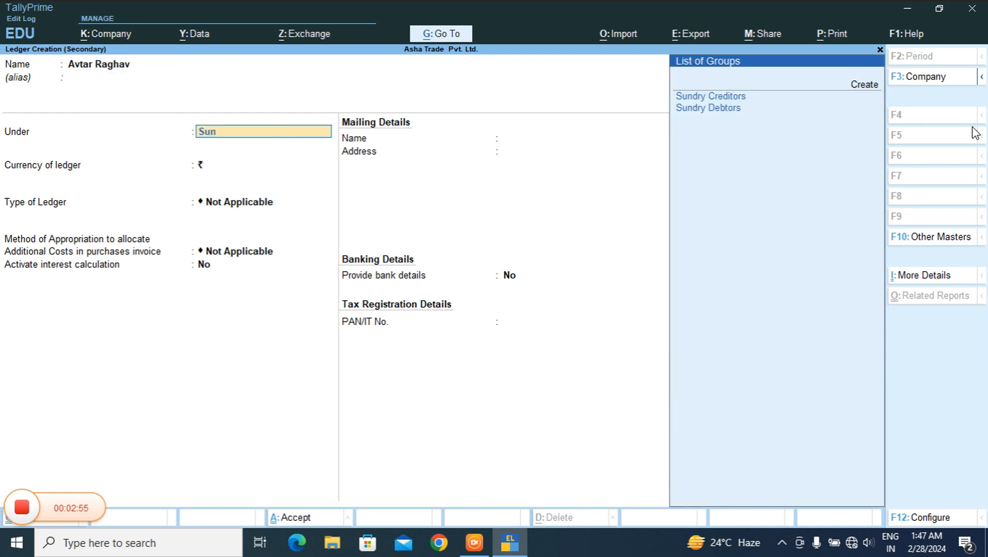
{"action": "key", "text": "Return"}
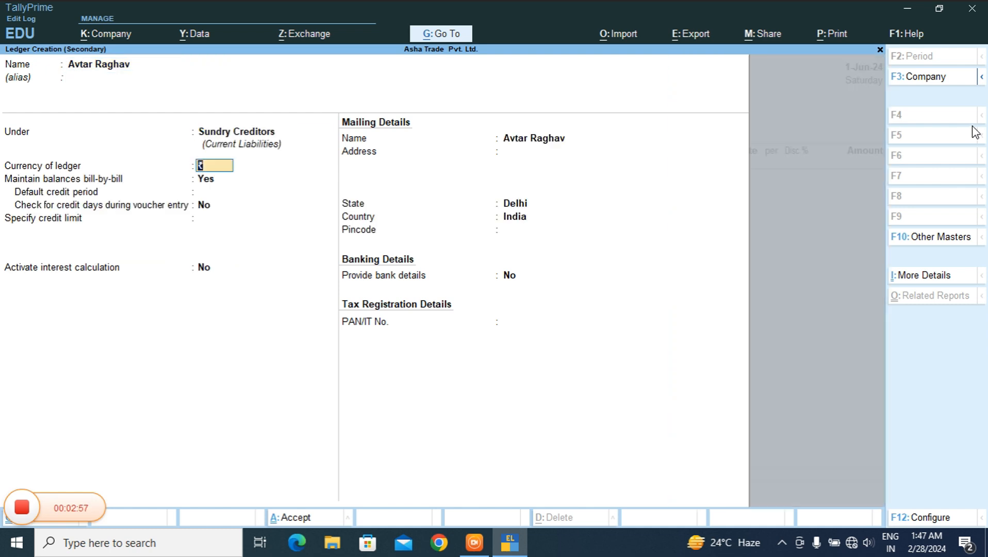
{"action": "key", "text": "Return"}
{"action": "key", "text": "Return"}
{"action": "type", "text": "10"}
{"action": "key", "text": "Return"}
{"action": "key", "text": "Return"}
{"action": "key", "text": "Return"}
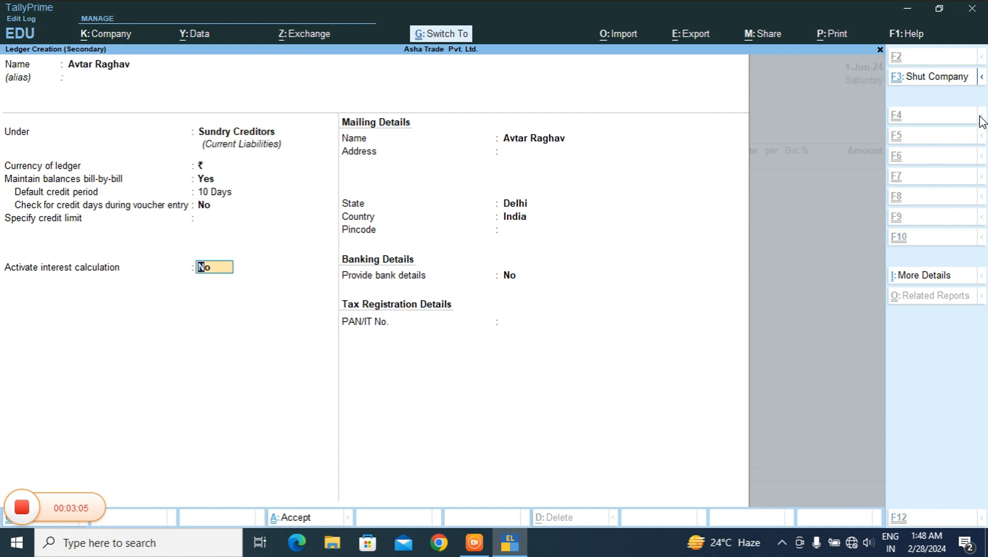
{"action": "key", "text": "ctrl+a"}
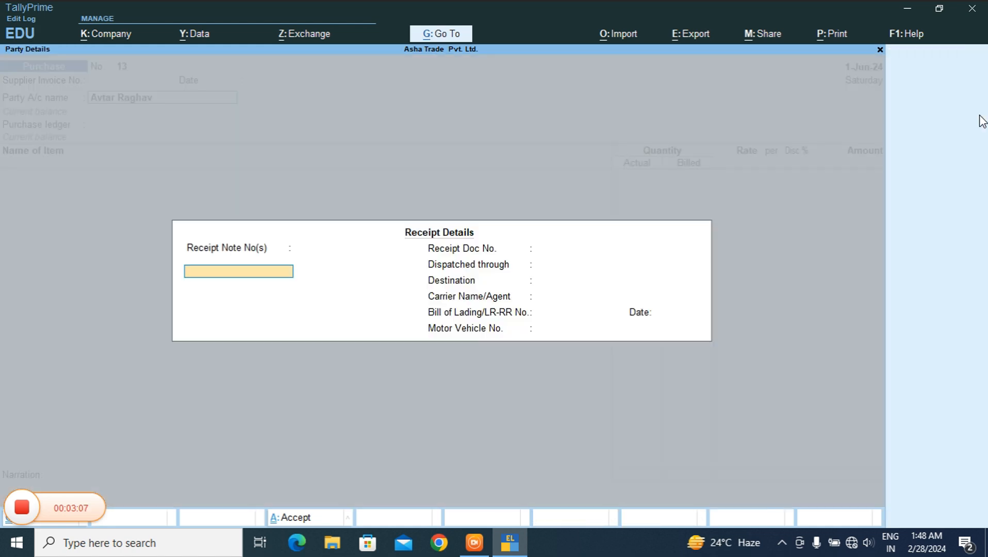
- Accept receipt and party details, choose the Purchase ledger, and add Sony TV 20 Nos at 32,000
{"action": "key", "text": "Return"}
{"action": "key", "text": "Return"}
{"action": "key", "text": "Return"}
{"action": "key", "text": "Return"}
{"action": "key", "text": "Return"}
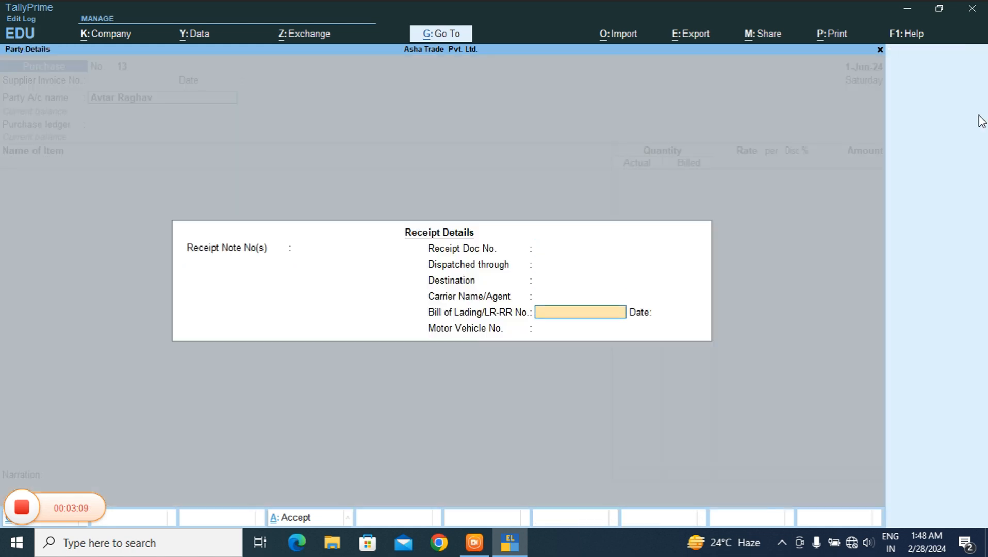
{"action": "key", "text": "Return"}
{"action": "key", "text": "Return"}
{"action": "key", "text": "Return"}
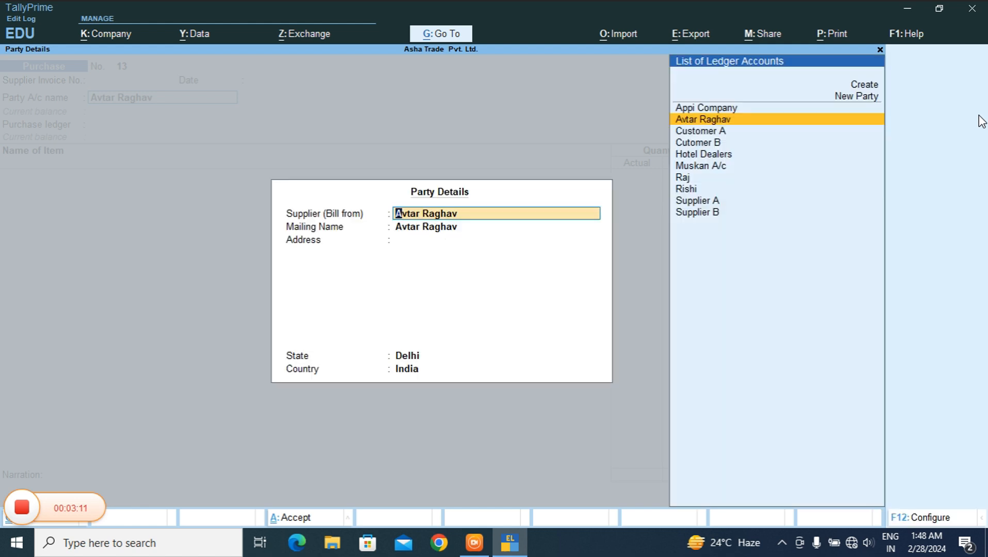
{"action": "key", "text": "Return"}
{"action": "key", "text": "Return"}
{"action": "key", "text": "Return"}
{"action": "key", "text": "Return"}
{"action": "key", "text": "Return"}
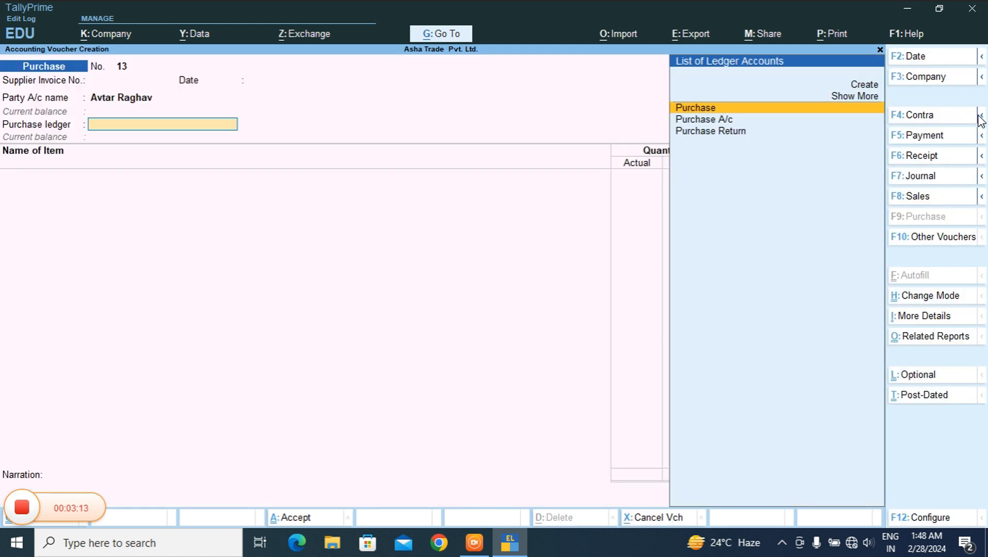
{"action": "key", "text": "Return"}
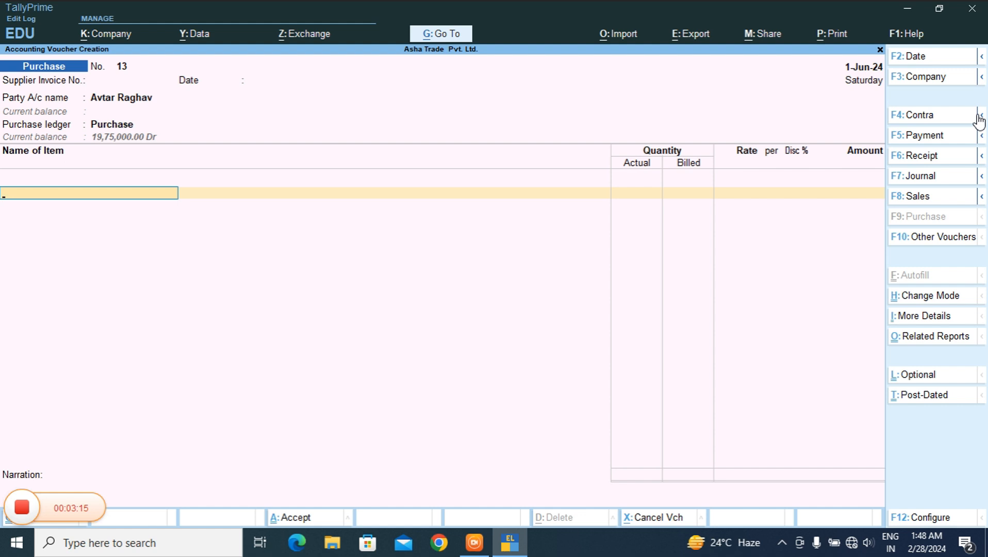
{"action": "key", "text": "Down"}
{"action": "key", "text": "Down"}
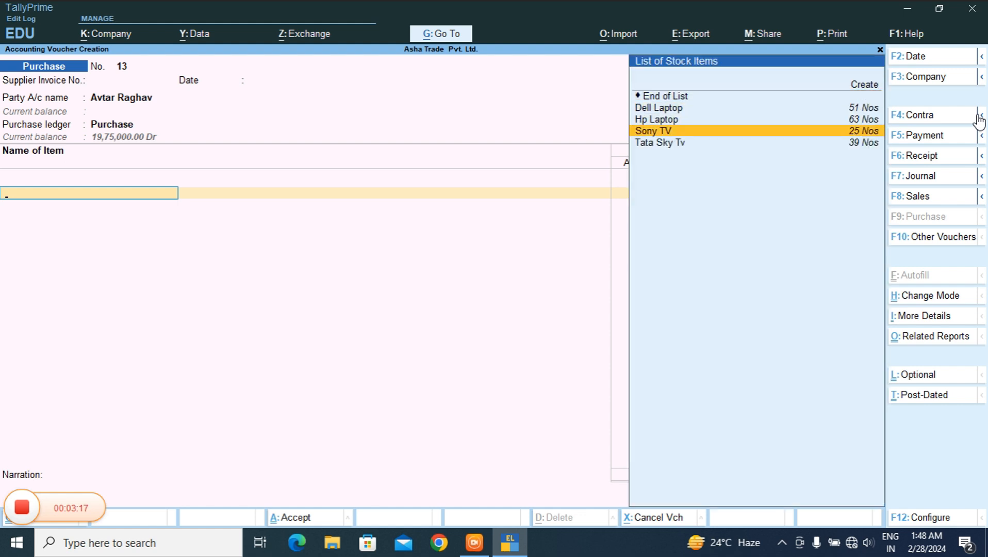
{"action": "key", "text": "Return"}
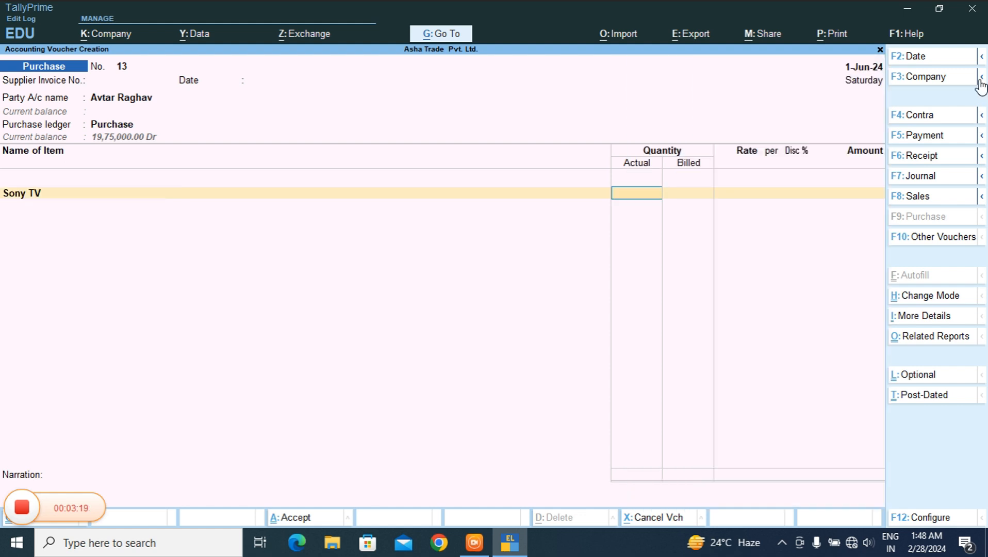
{"action": "type", "text": "20"}
{"action": "key", "text": "Return"}
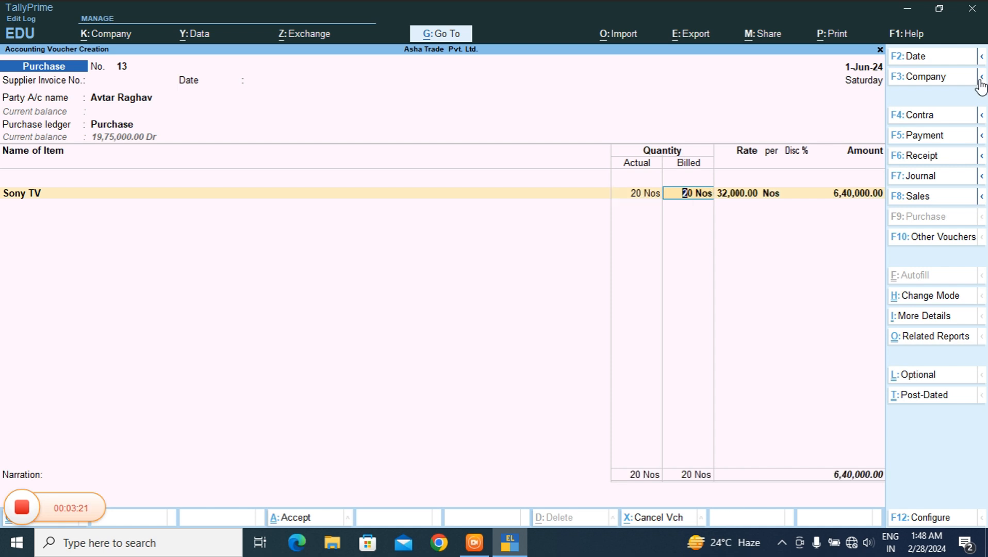
{"action": "key", "text": "Return"}
{"action": "key", "text": "Return"}
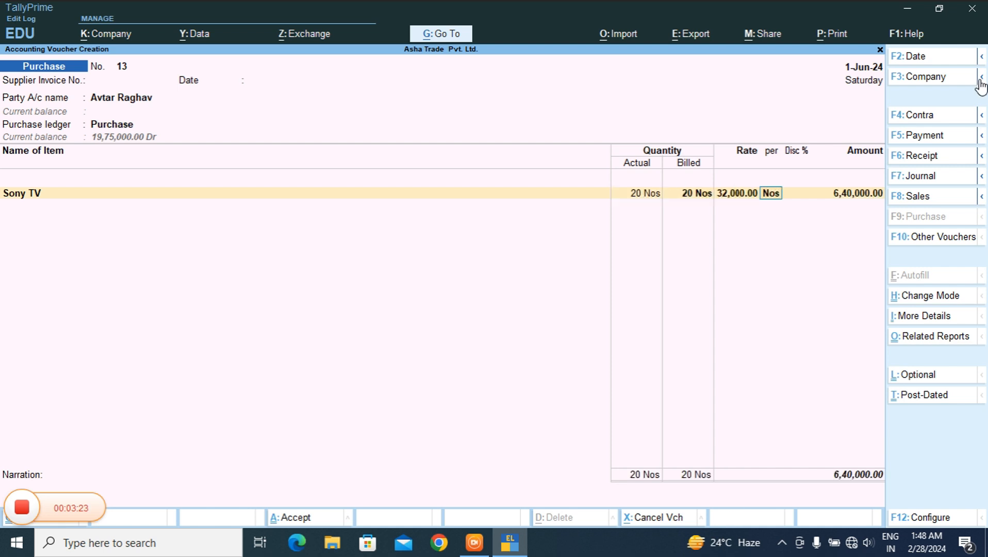
{"action": "key", "text": "Return"}
{"action": "key", "text": "Return"}
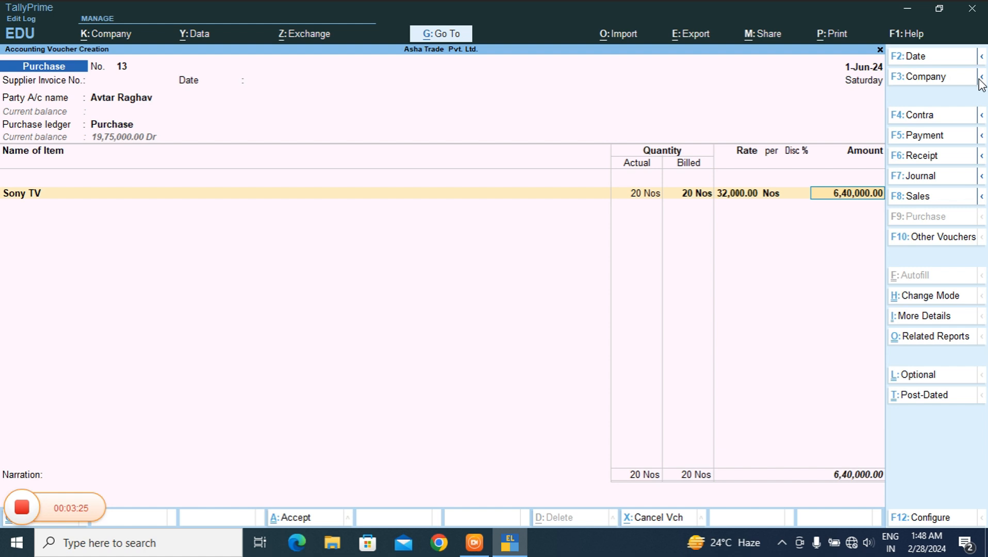
{"action": "key", "text": "Return"}
- Add Tata Sky Tv with 10 Nos actual and 20 Nos billed at 36,000
{"action": "key", "text": "Down"}
{"action": "key", "text": "Down"}
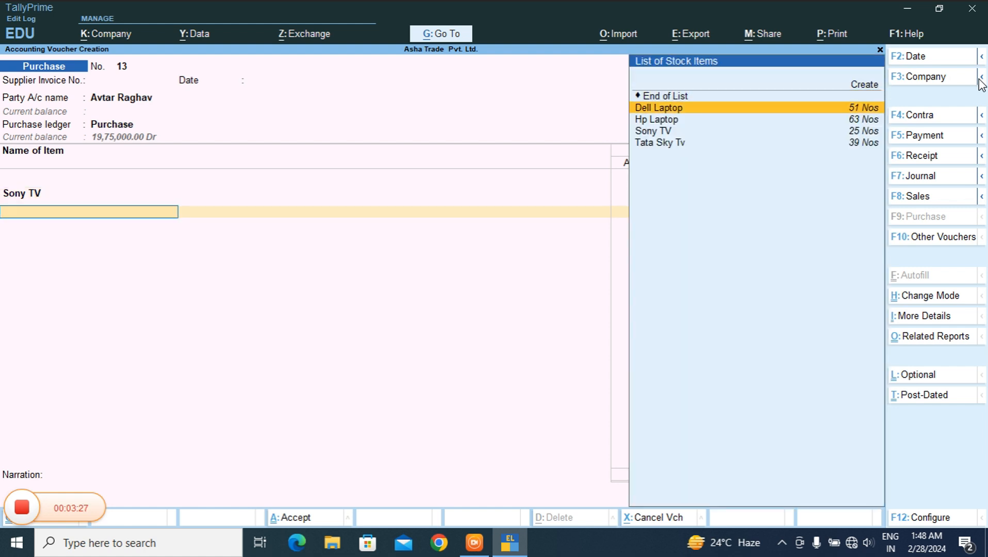
{"action": "key", "text": "Down"}
{"action": "key", "text": "Down"}
{"action": "key", "text": "Down"}
{"action": "key", "text": "Return"}
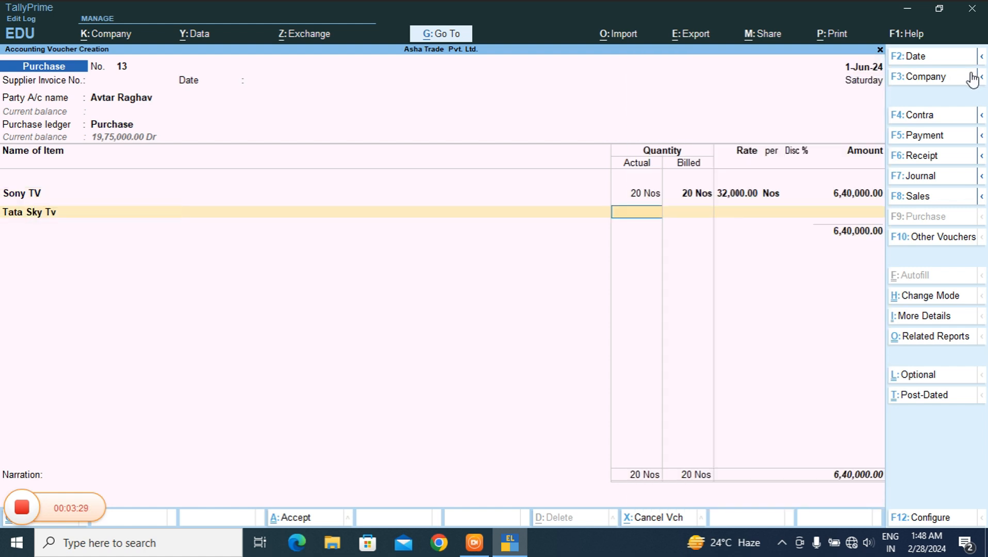
{"action": "type", "text": "10"}
{"action": "key", "text": "Return"}
{"action": "key", "text": "Return"}
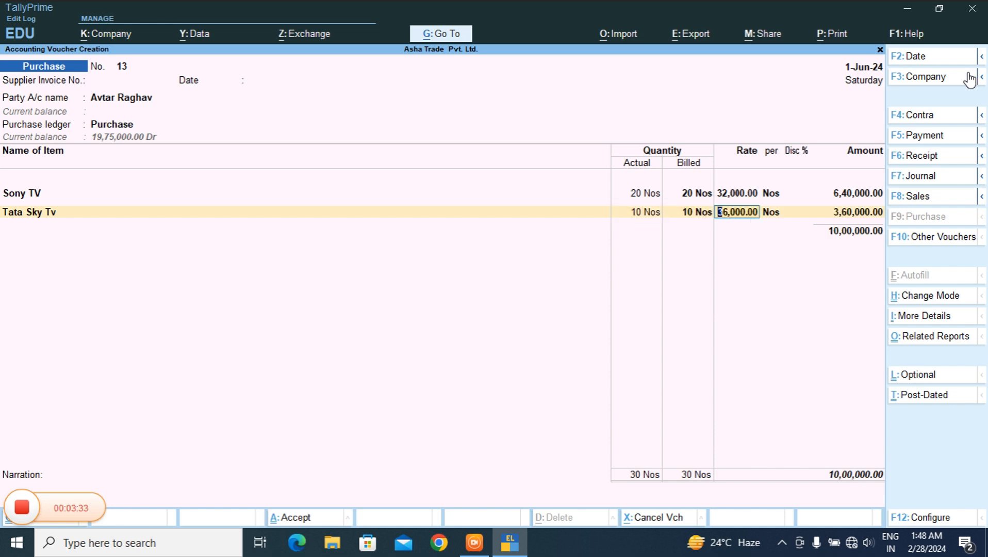
{"action": "key", "text": "BackSpace"}
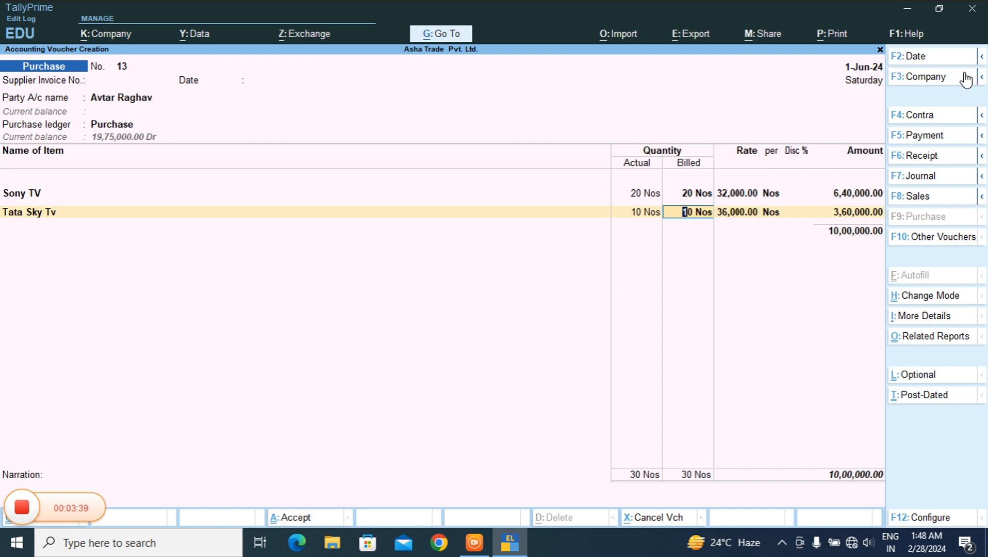
{"action": "type", "text": "20"}
{"action": "key", "text": "Return"}
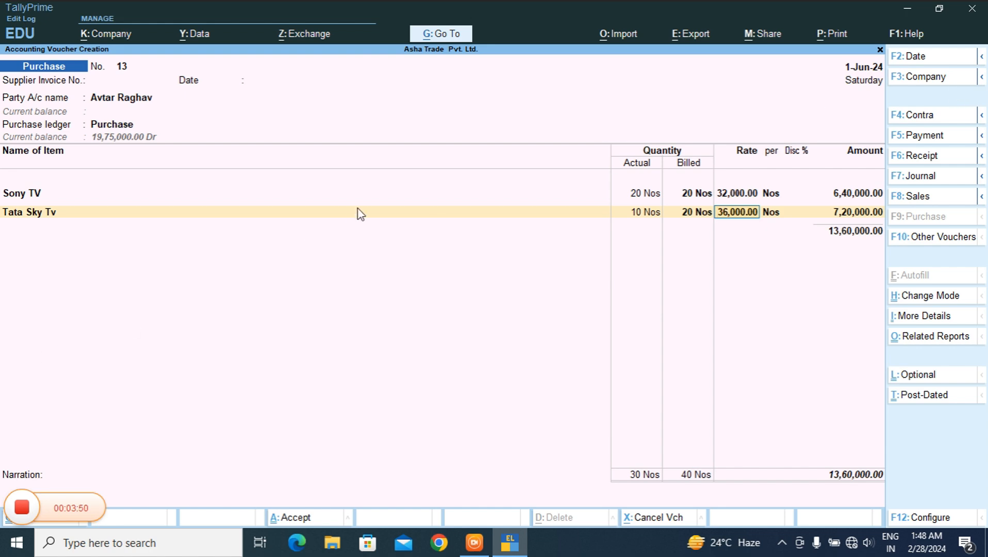
{"action": "key", "text": "Return"}
{"action": "key", "text": "Return"}
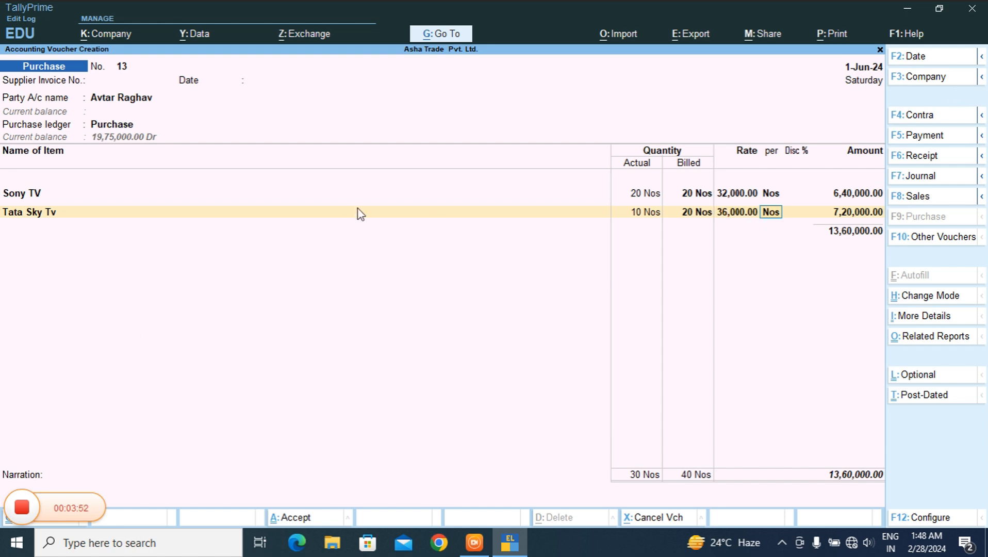
{"action": "key", "text": "Return"}
{"action": "key", "text": "Return"}
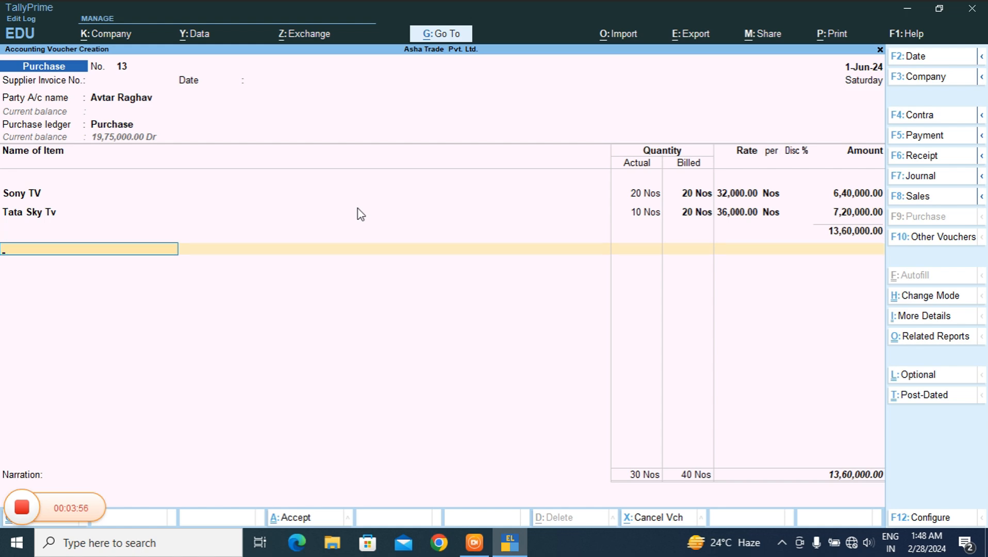
- Add a Carriage Inward charge line at a 2% rate
{"action": "key", "text": "Return"}
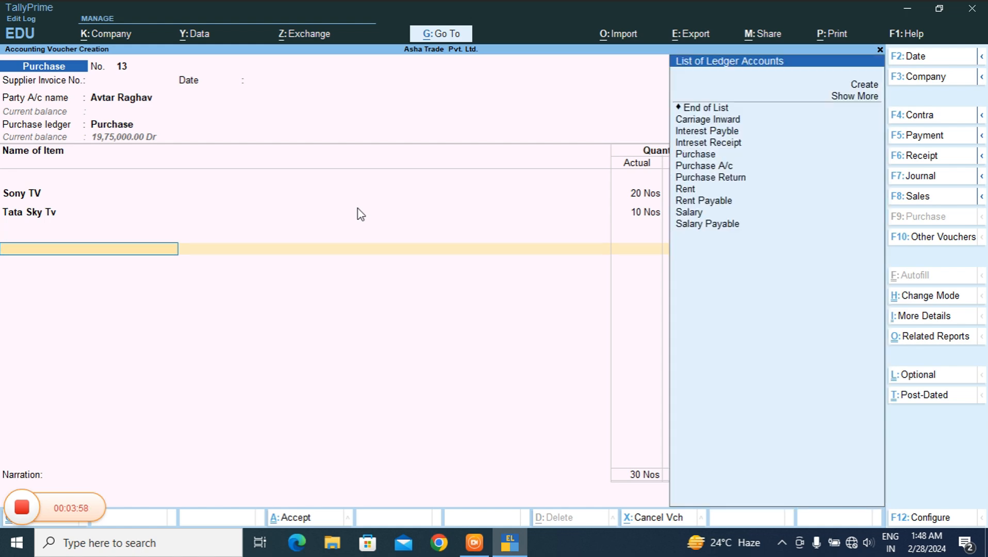
{"action": "key", "text": "Down"}
{"action": "key", "text": "Down"}
{"action": "key", "text": "Down"}
{"action": "key", "text": "Down"}
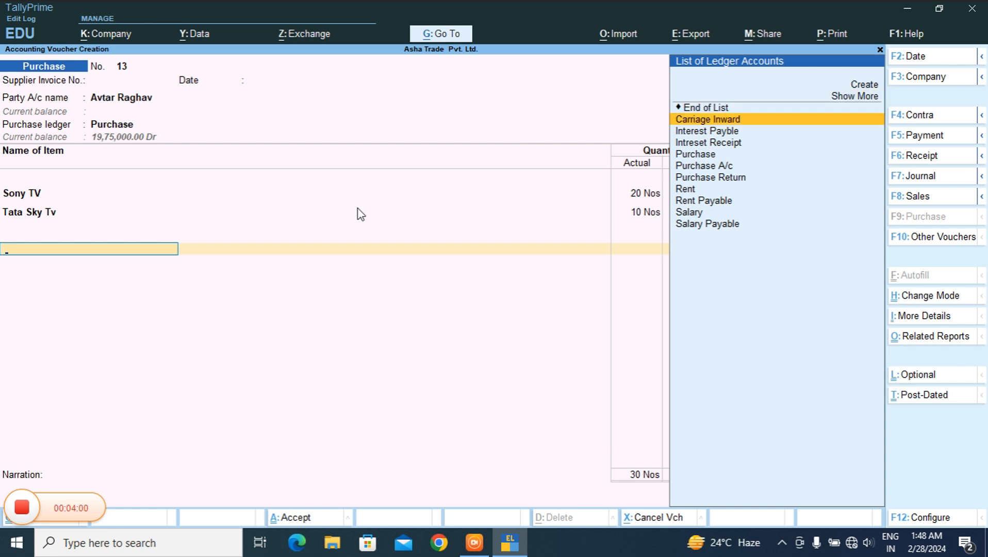
{"action": "key", "text": "Return"}
{"action": "key", "text": "Return"}
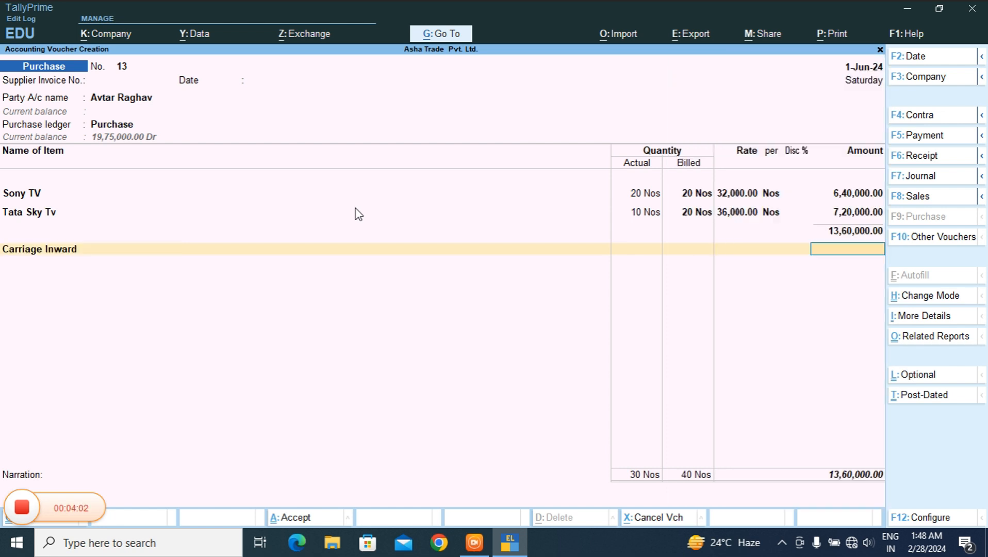
{"action": "key", "text": "BackSpace"}
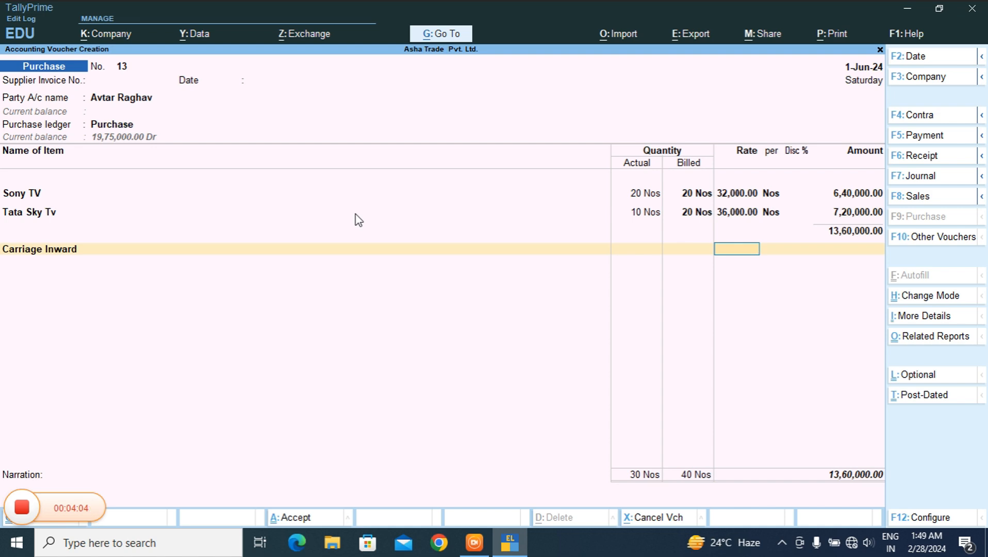
{"action": "type", "text": "2"}
{"action": "key", "text": "Return"}
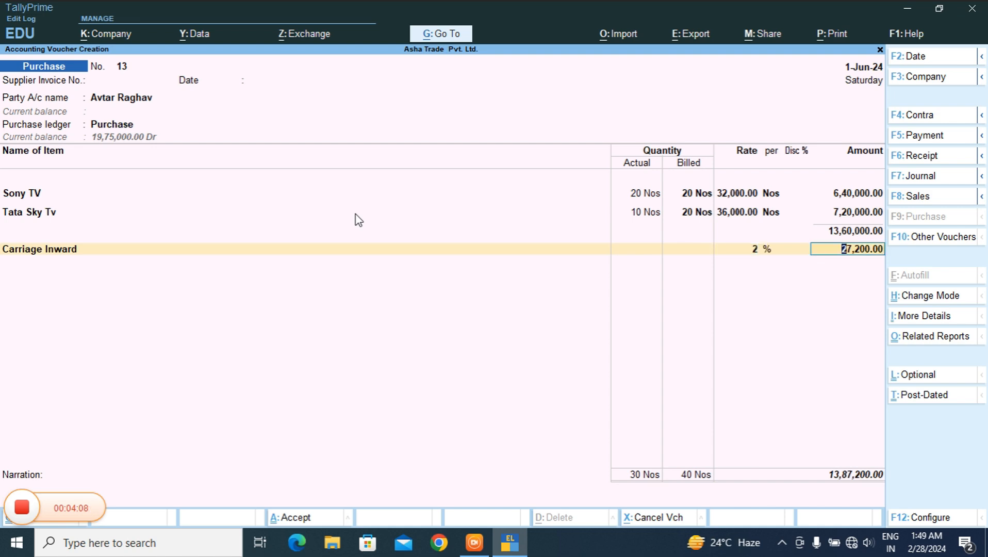
- Remove the 2% rate and enter 50000 as the Carriage Inward amount
{"action": "key", "text": "BackSpace"}
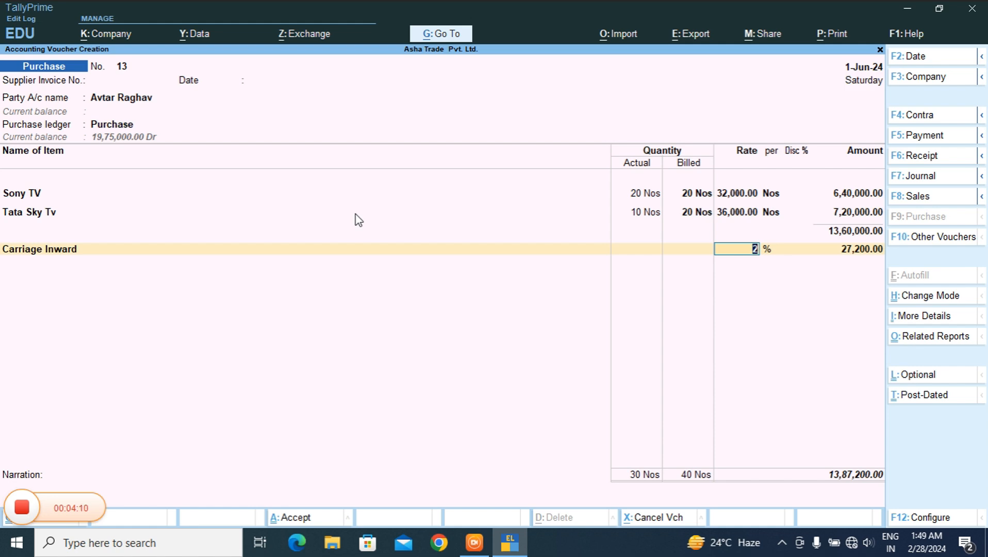
{"action": "key", "text": "Return"}
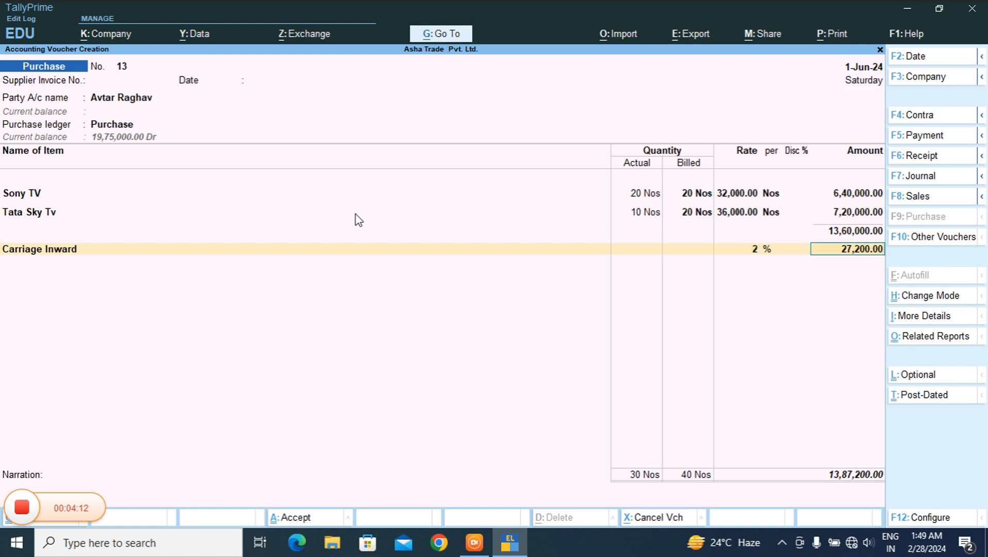
{"action": "key", "text": "BackSpace"}
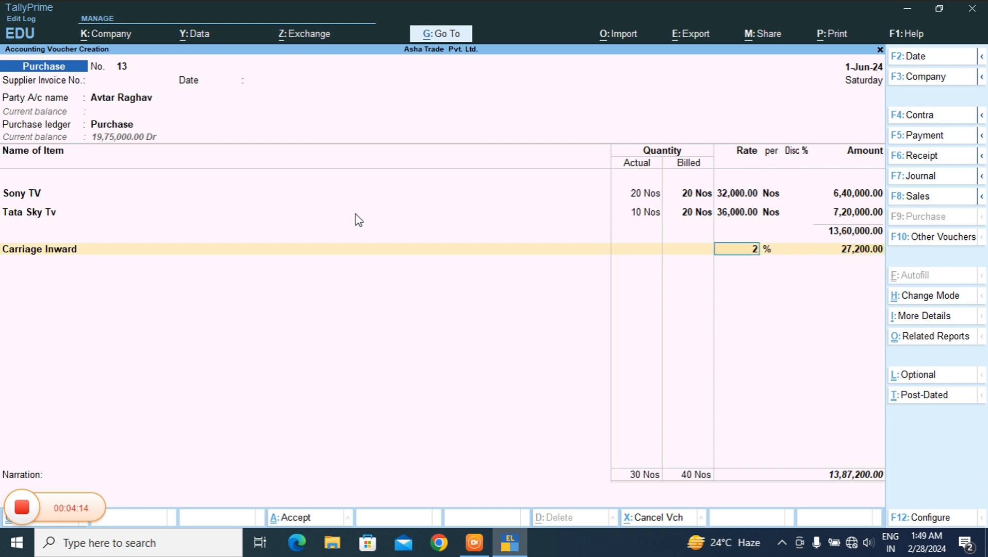
{"action": "key", "text": "BackSpace"}
{"action": "key", "text": "Return"}
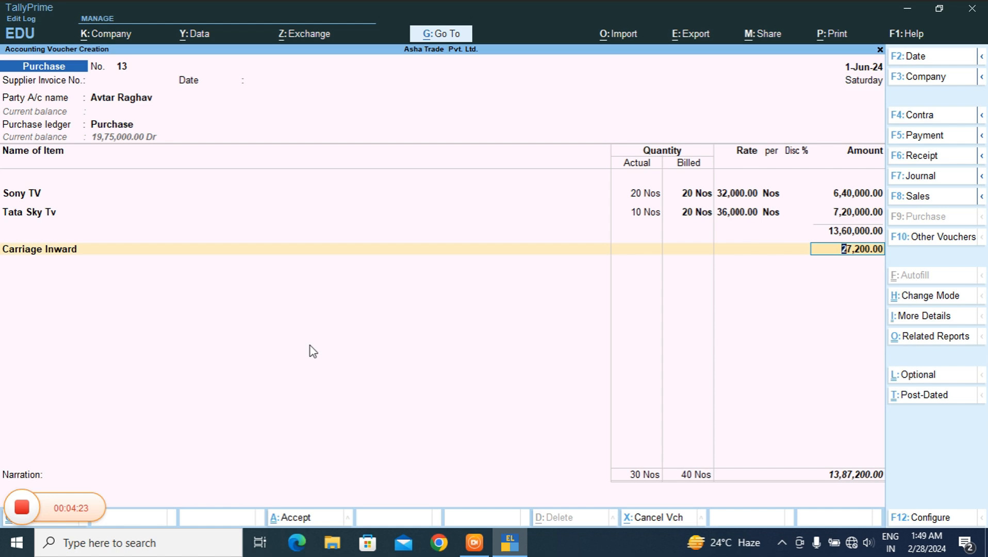
{"action": "type", "text": "50000"}
- Accept New Ref in bill-wise details, save voucher 13 at 14,10,000.00, and return to Gateway of Tally
{"action": "key", "text": "Return"}
{"action": "key", "text": "Return"}
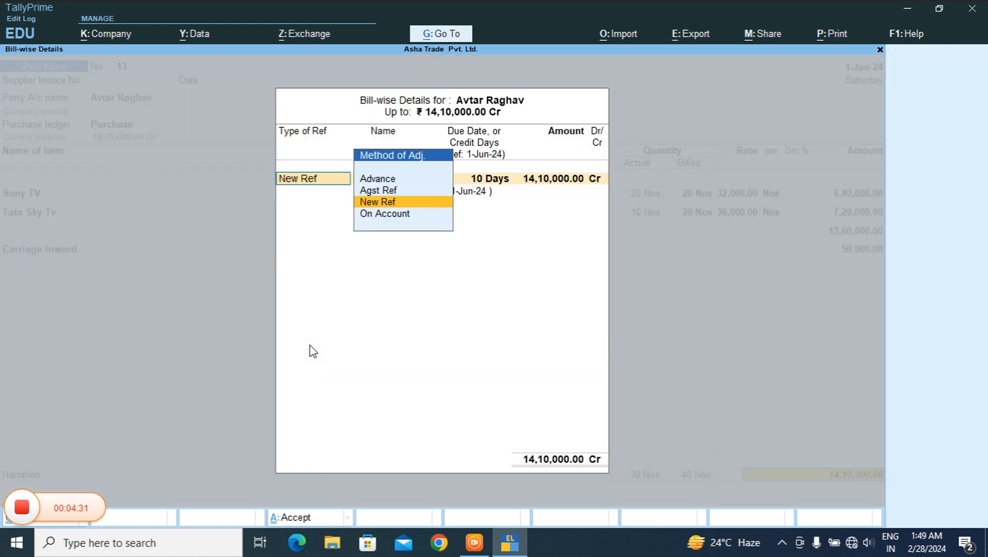
{"action": "key", "text": "Return"}
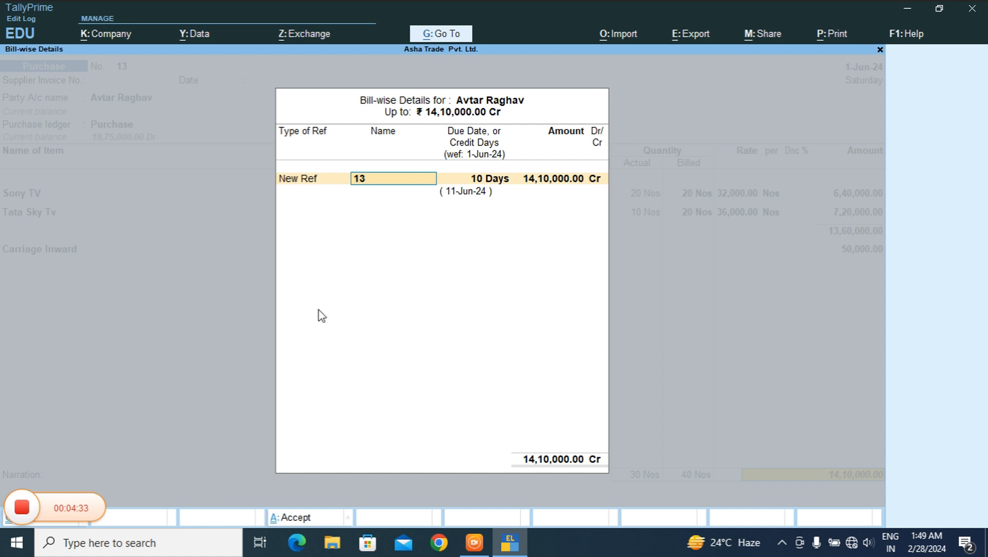
{"action": "type", "text": "Avtar"}
{"action": "key", "text": "Return"}
{"action": "key", "text": "Return"}
{"action": "key", "text": "Return"}
{"action": "key", "text": "Return"}
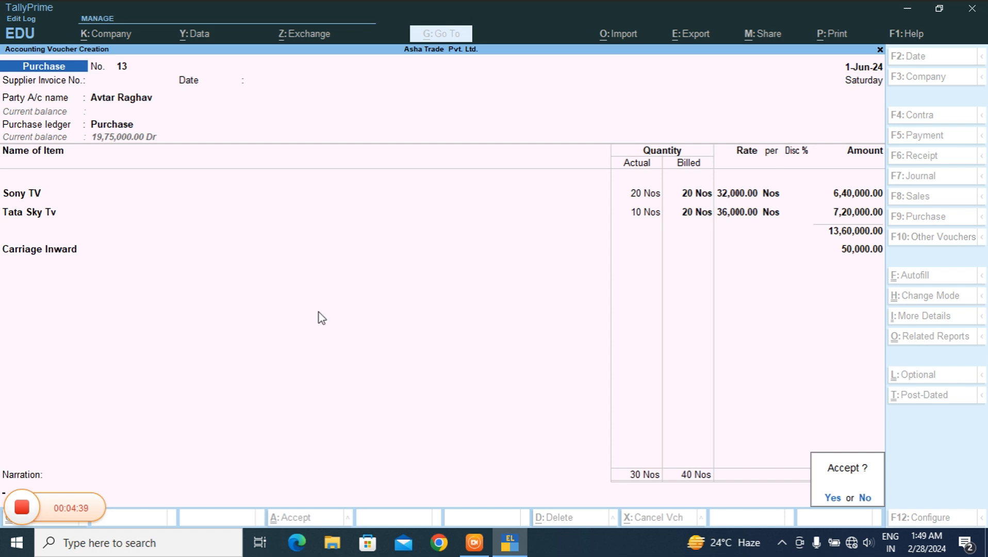
{"action": "key", "text": "Return"}
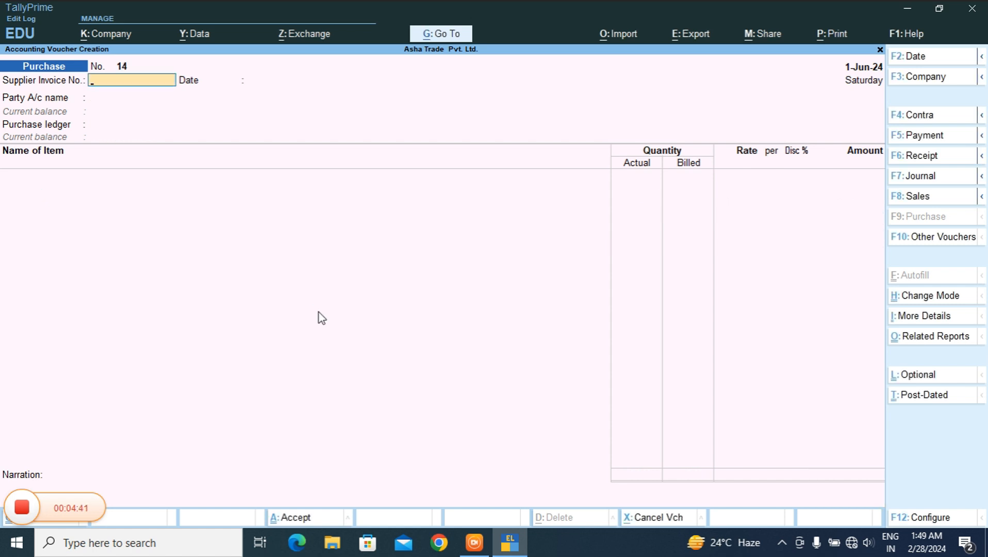
{"action": "key", "text": "Escape"}
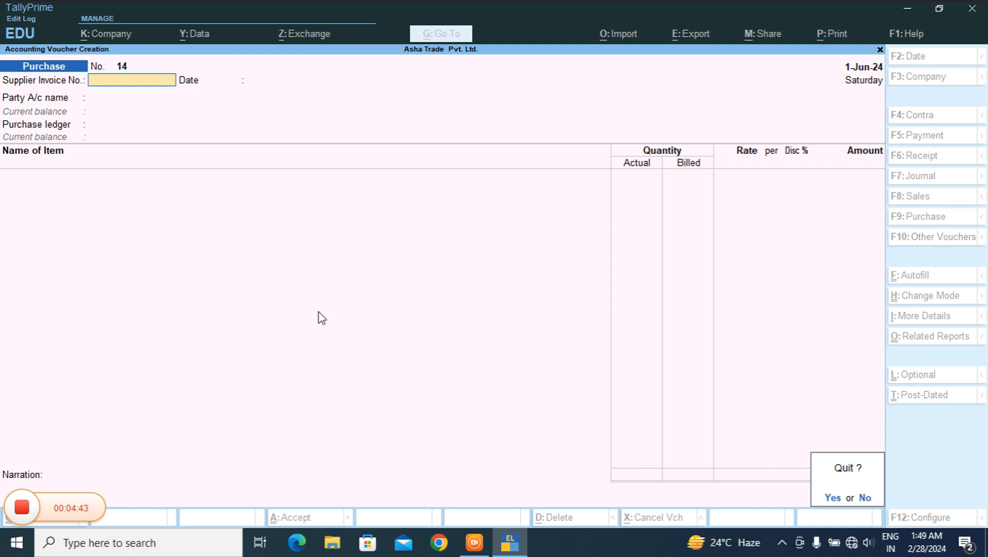
{"action": "key", "text": "Return"}
- Drill from the Stock Group Summary's Tv group into Tata Sky Tv's June stock vouchers
{"action": "key", "text": "Down"}
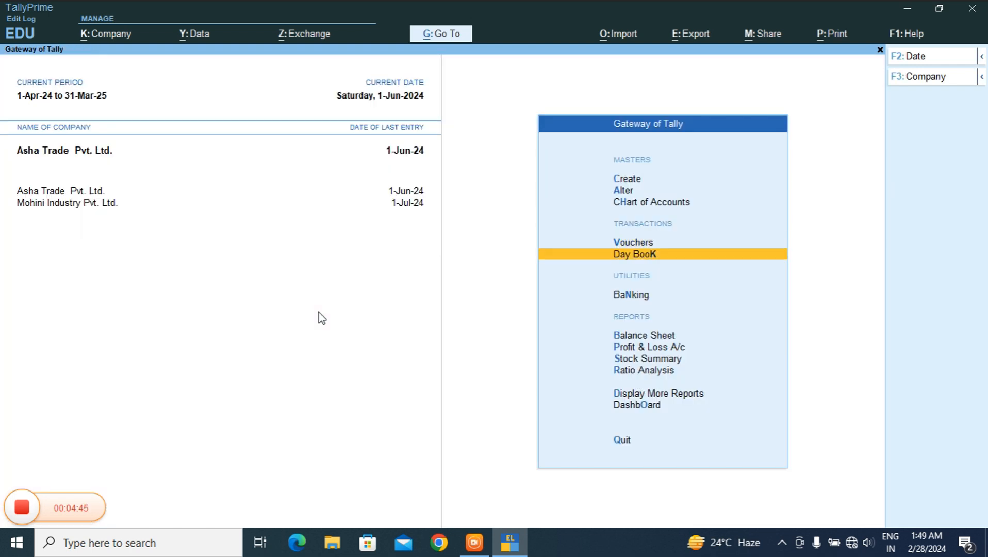
{"action": "key", "text": "d"}
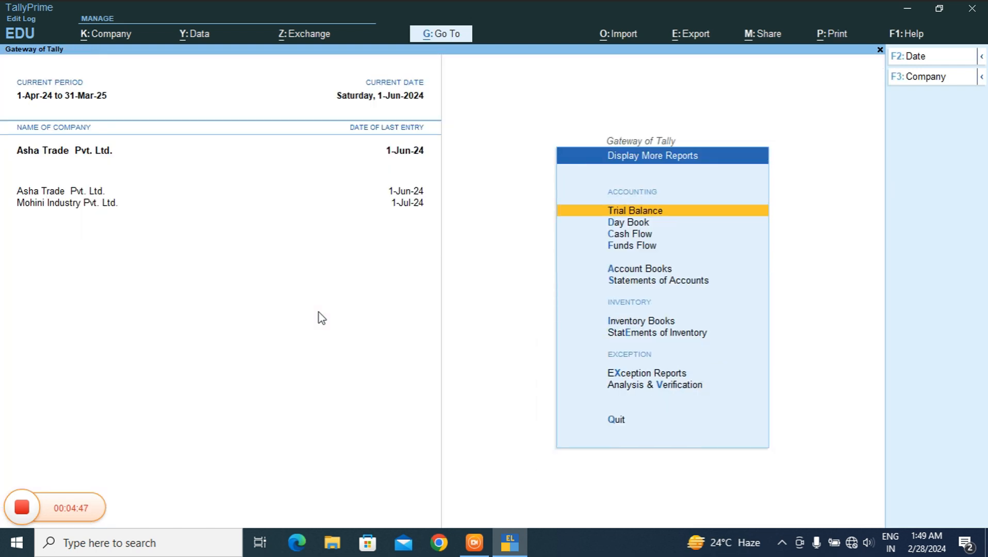
{"action": "key", "text": "Down"}
{"action": "key", "text": "Down"}
{"action": "key", "text": "Down"}
{"action": "key", "text": "Down"}
{"action": "key", "text": "Down"}
{"action": "key", "text": "Down"}
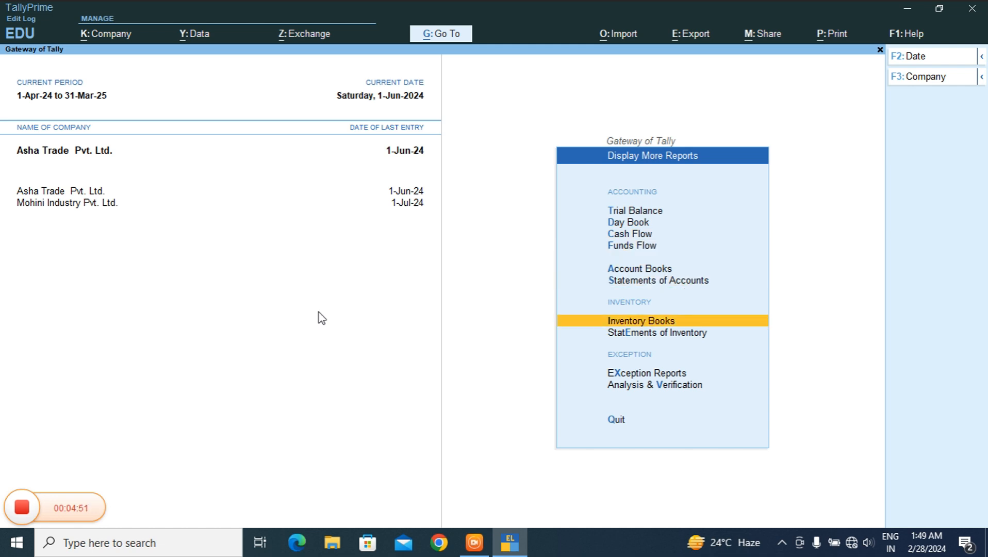
{"action": "key", "text": "Return"}
{"action": "key", "text": "Down"}
{"action": "key", "text": "Down"}
{"action": "key", "text": "Down"}
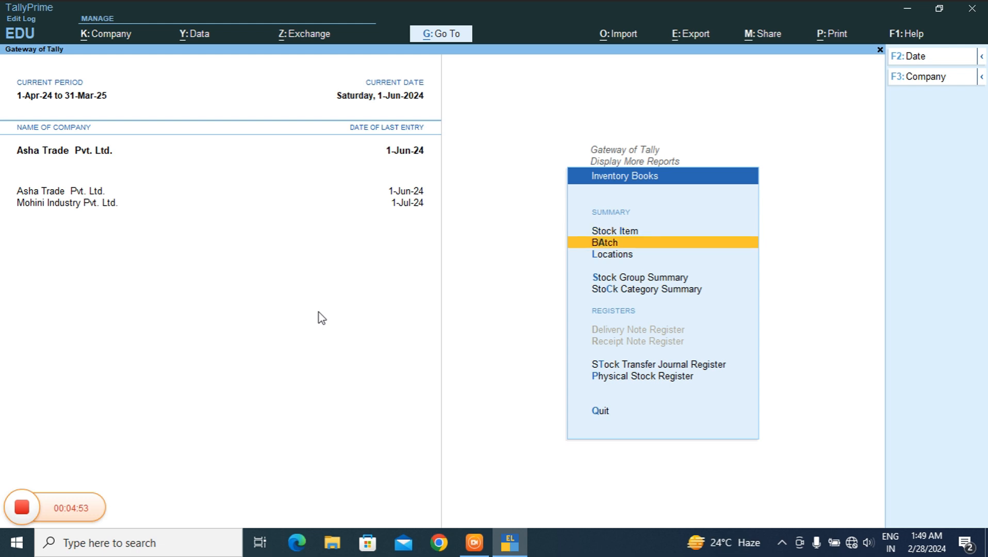
{"action": "key", "text": "Return"}
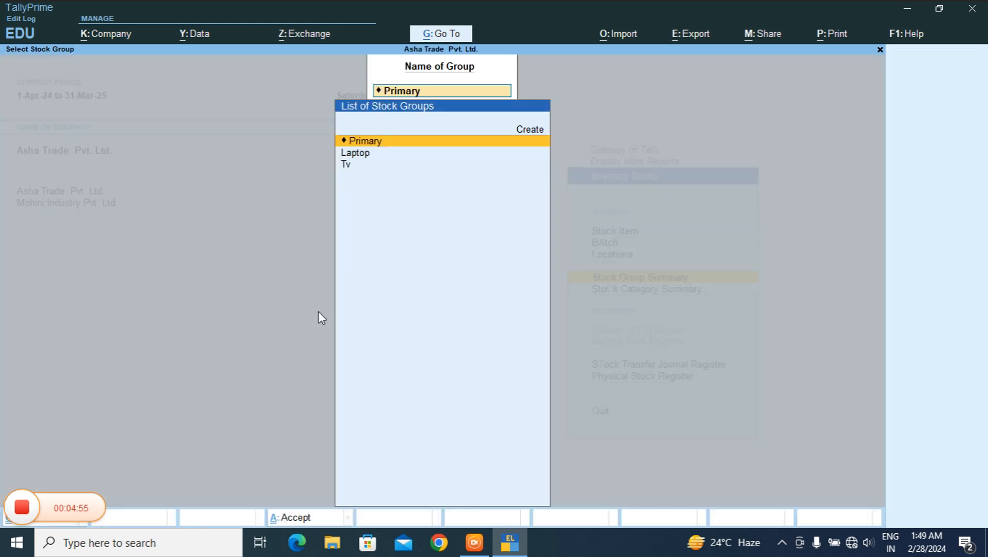
{"action": "key", "text": "Down"}
{"action": "key", "text": "Down"}
{"action": "key", "text": "Return"}
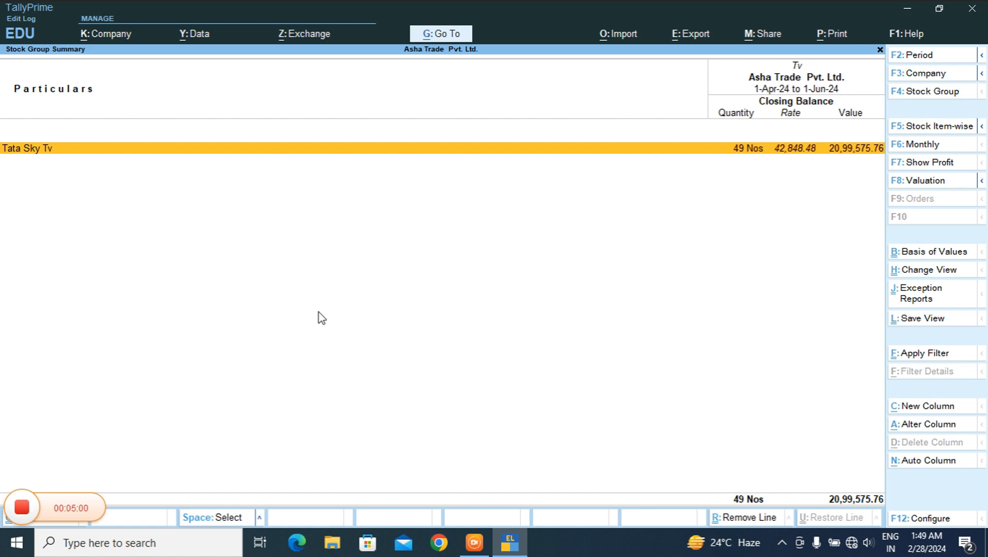
{"action": "key", "text": "Return"}
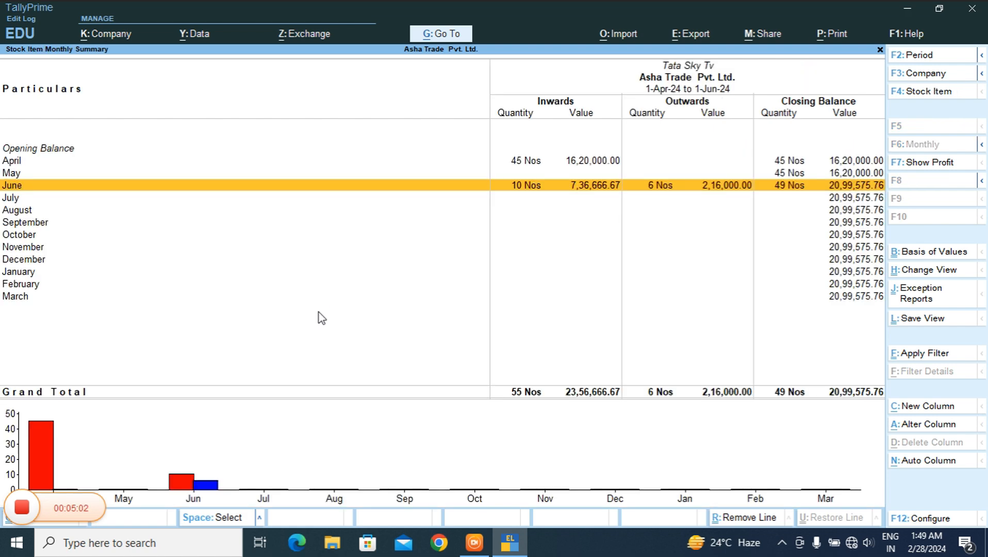
{"action": "key", "text": "Return"}
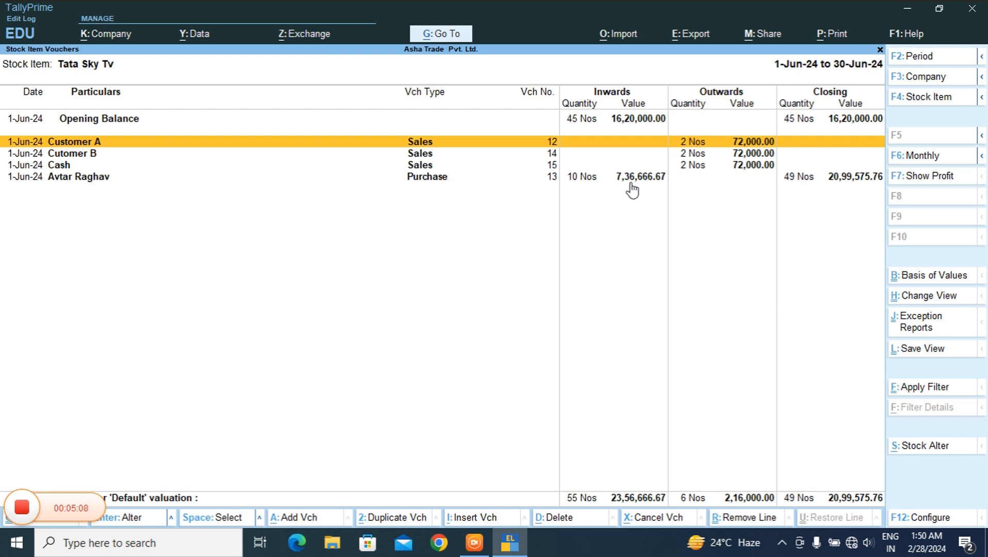
- Open purchase voucher 13 from Tata Sky Tv's stock voucher list for alteration
{"action": "left_click", "coordinate": [568, 182]}
{"action": "left_click", "coordinate": [567, 182]}
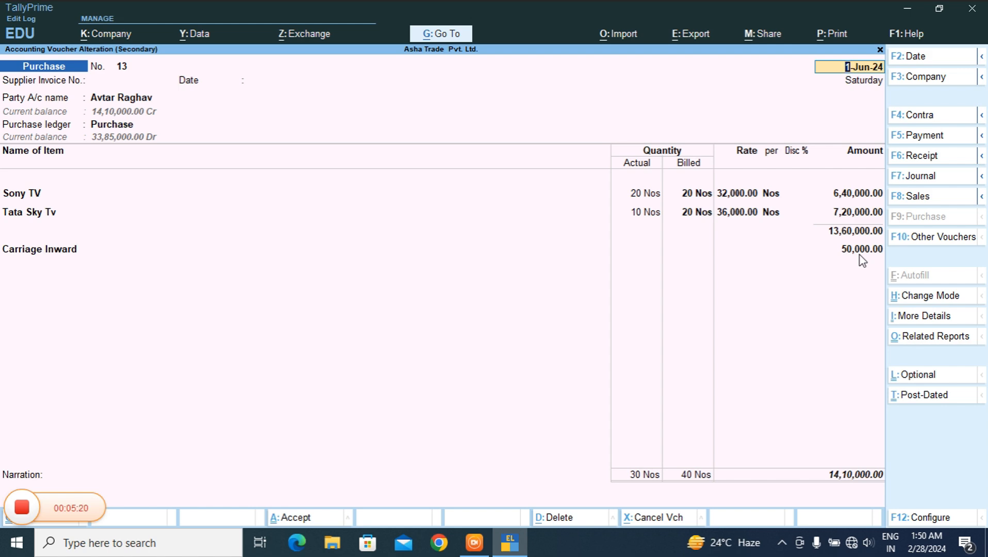
{"action": "key", "text": "BackSpace"}
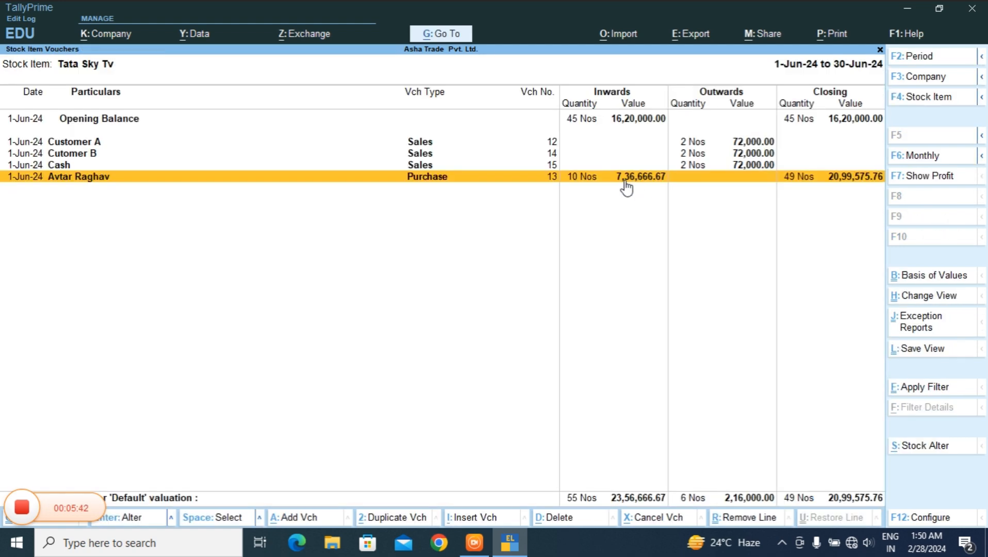
- Return to the Stock Group Summary and drill into Sony TV's June stock vouchers
{"action": "key", "text": "Escape"}
{"action": "key", "text": "F4"}
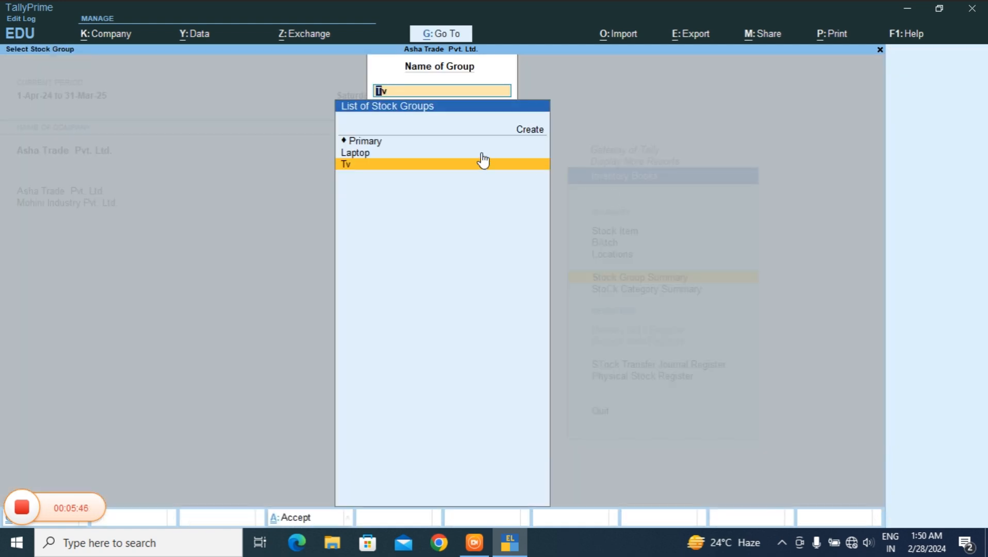
{"action": "key", "text": "Escape"}
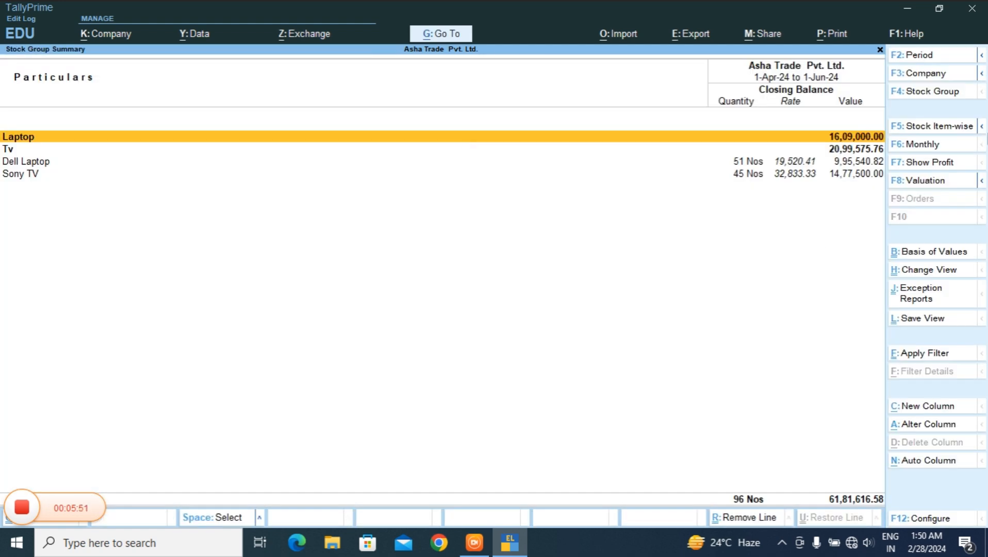
{"action": "key", "text": "Down"}
{"action": "key", "text": "Return"}
{"action": "key", "text": "Return"}
{"action": "key", "text": "Return"}
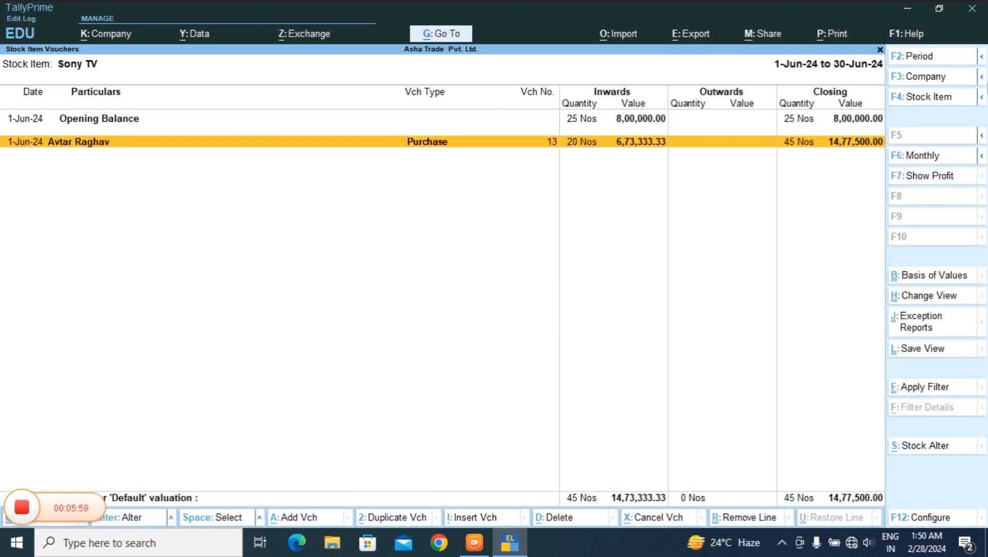
{"action": "key", "text": "Return"}
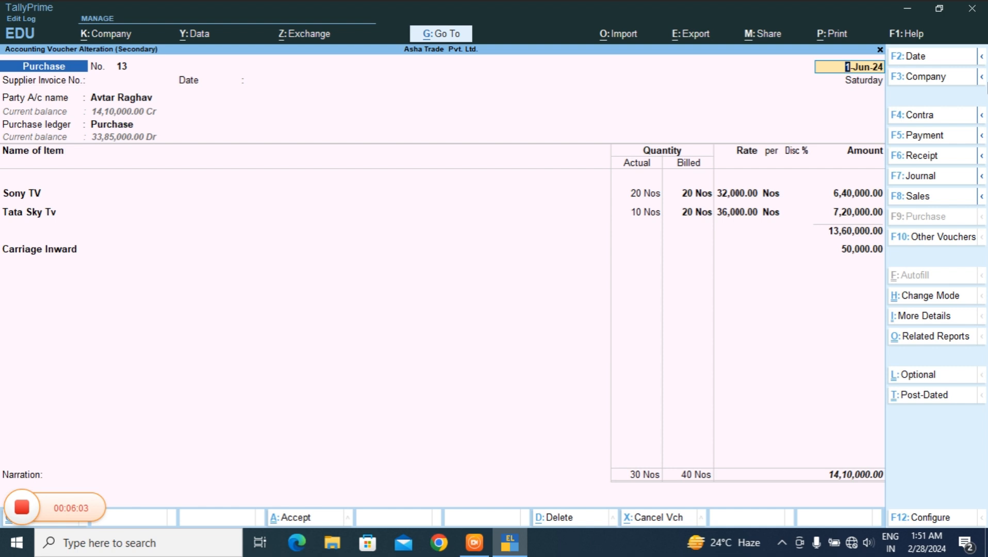
- View purchase voucher 13 and leave it without changes
{"action": "key", "text": "BackSpace"}
{"action": "key", "text": "Escape"}
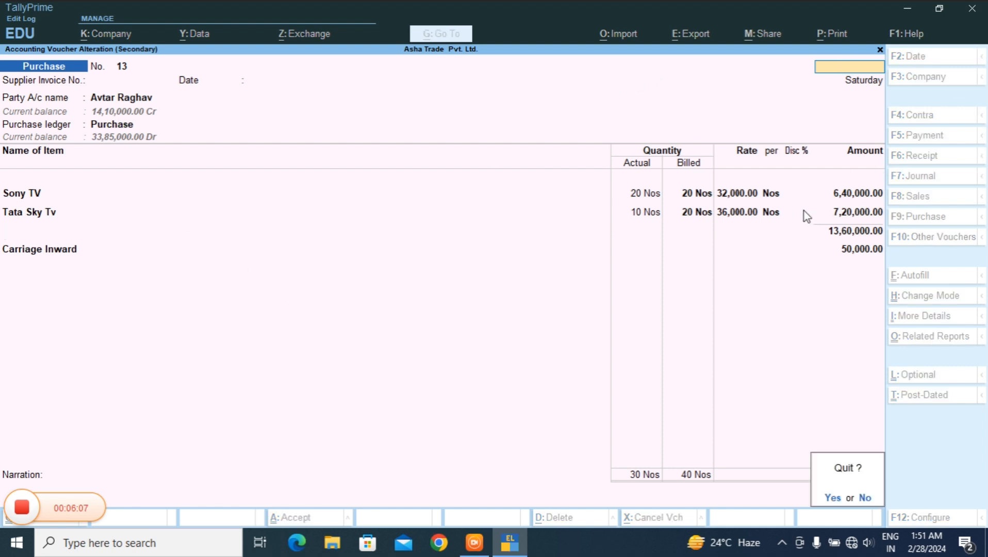
{"action": "key", "text": "y"}
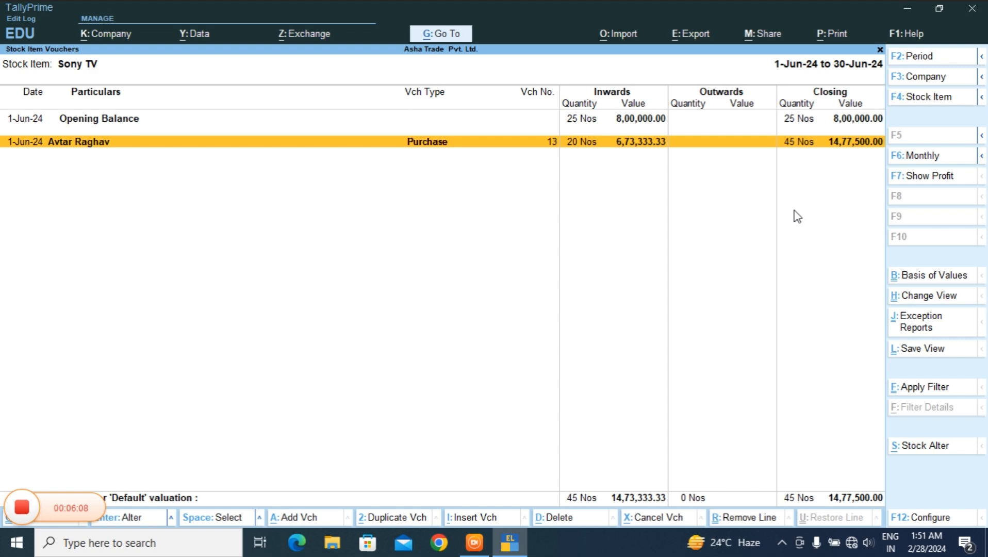
- Open voucher 13 through the Sony TV and Tata Sky Tv lines and alter the Carriage Inward ledger
{"action": "double_click", "coordinate": [633, 146]}
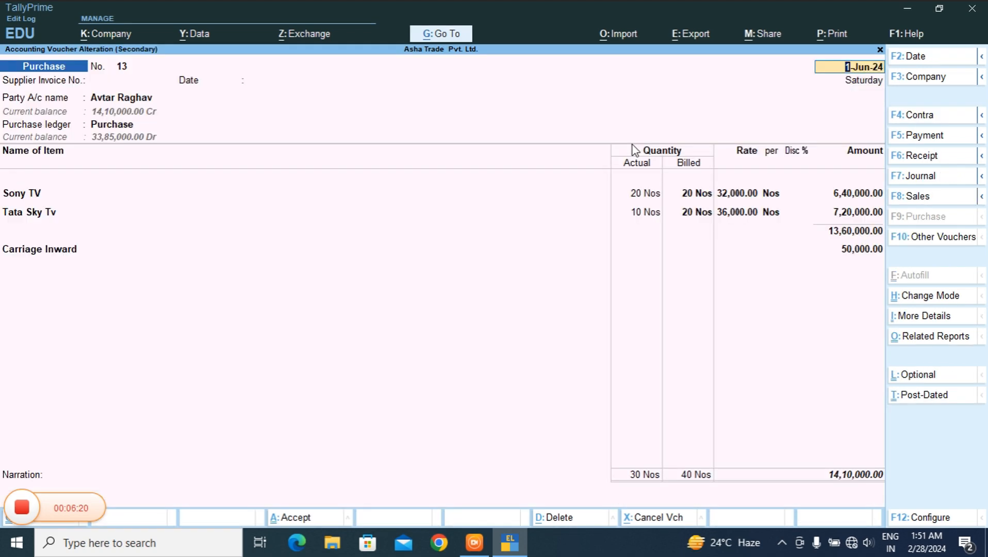
{"action": "key", "text": "Return"}
{"action": "key", "text": "Return"}
{"action": "key", "text": "Return"}
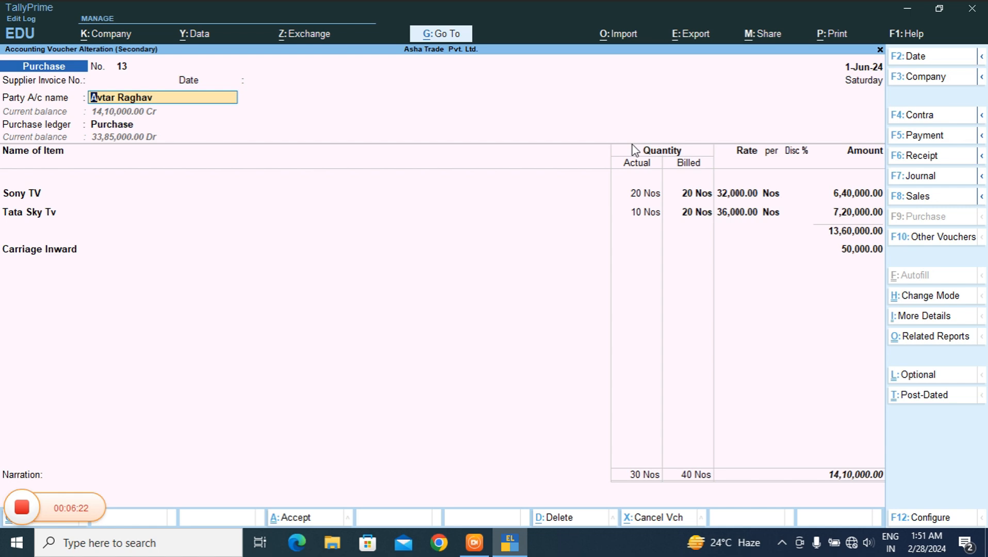
{"action": "key", "text": "Return"}
{"action": "key", "text": "Return"}
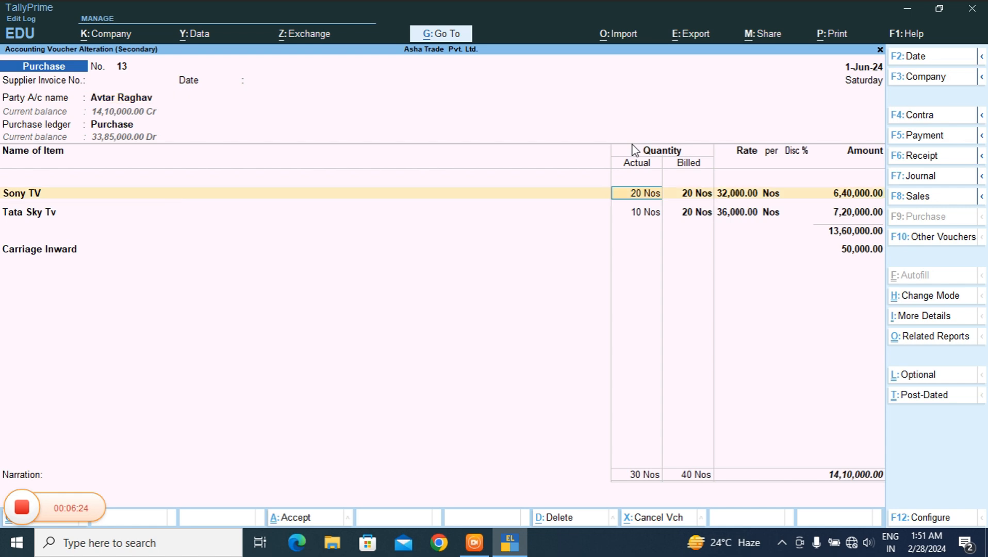
{"action": "key", "text": "Return"}
{"action": "key", "text": "Return"}
{"action": "key", "text": "Return"}
{"action": "key", "text": "Return"}
{"action": "key", "text": "Return"}
{"action": "key", "text": "Return"}
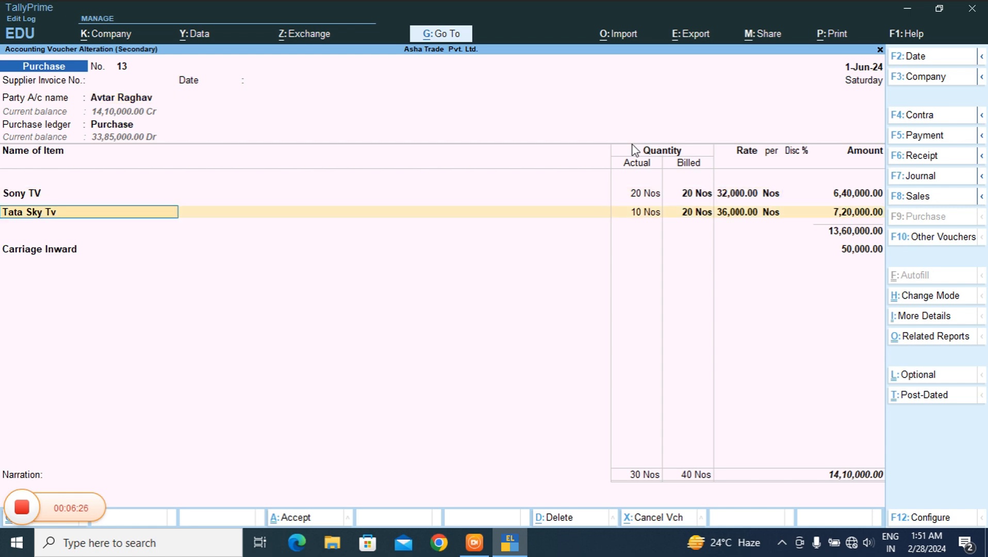
{"action": "key", "text": "Return"}
{"action": "key", "text": "Return"}
{"action": "key", "text": "Return"}
{"action": "key", "text": "Return"}
{"action": "key", "text": "Return"}
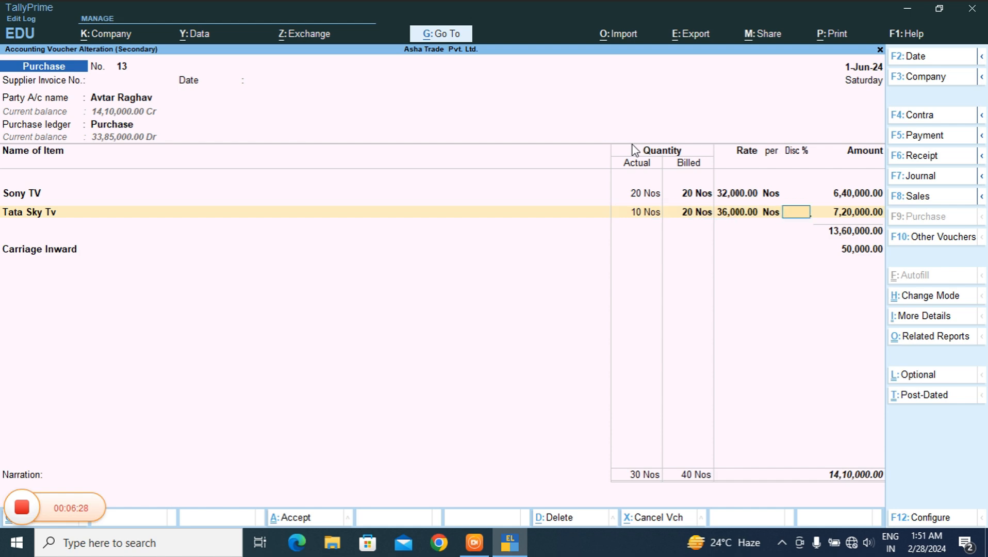
{"action": "key", "text": "Return"}
{"action": "key", "text": "Return"}
{"action": "key", "text": "Return"}
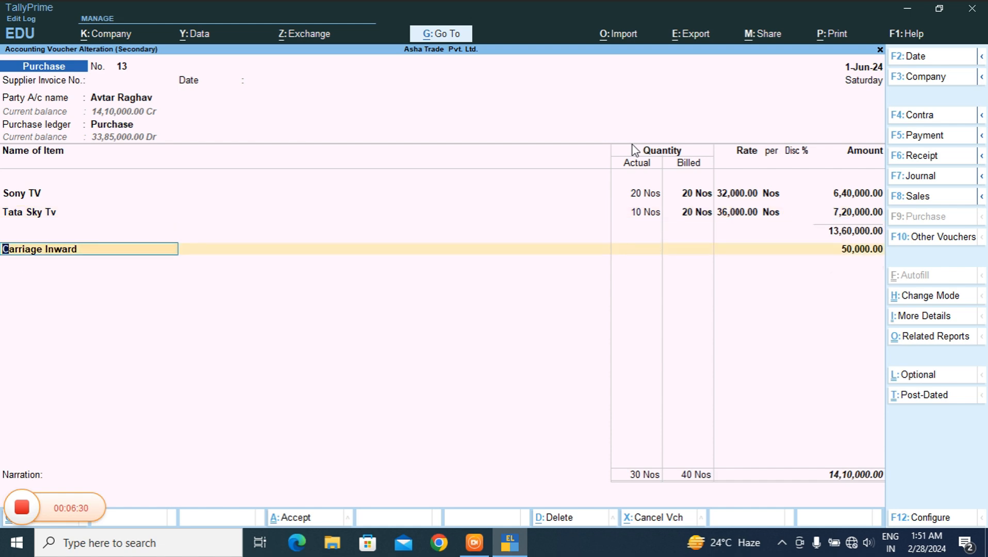
{"action": "key", "text": "ctrl"}
{"action": "key", "text": "ctrl+Return"}
- Change Carriage Inward's Method of Appropriation to Appropriate by Value and accept the ledger
{"action": "key", "text": "Return"}
{"action": "key", "text": "Return"}
{"action": "key", "text": "Return"}
{"action": "key", "text": "Return"}
{"action": "key", "text": "Return"}
{"action": "key", "text": "Return"}
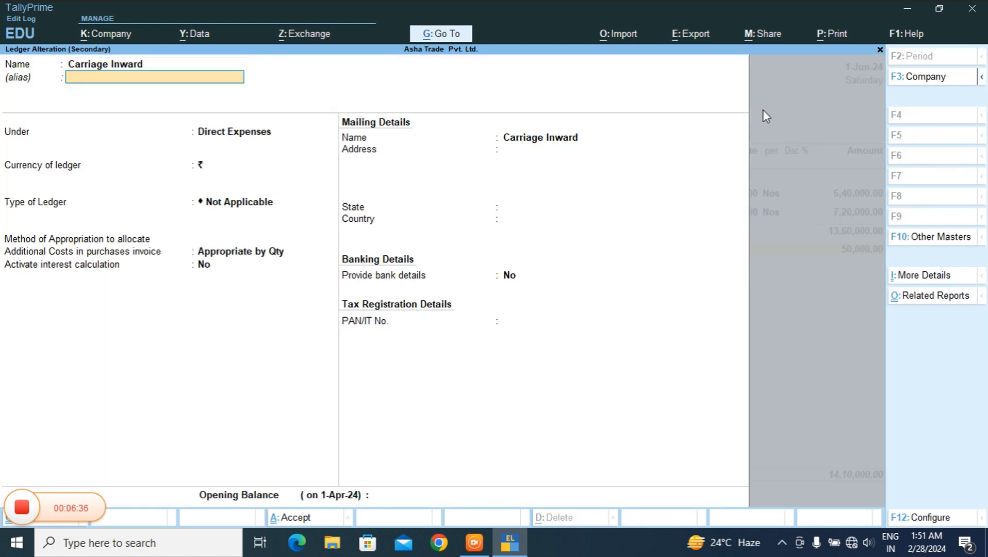
{"action": "key", "text": "Return"}
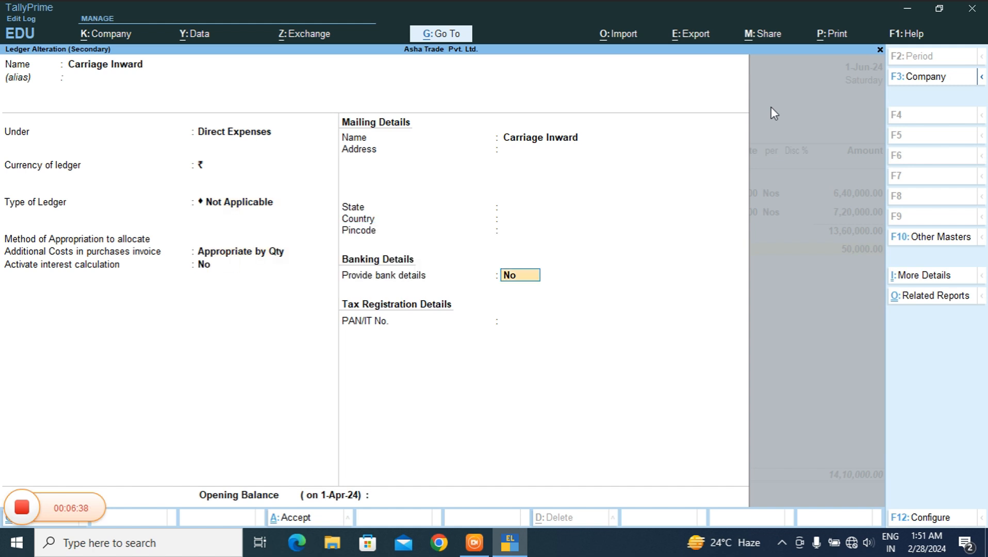
{"action": "key", "text": "BackSpace"}
{"action": "key", "text": "BackSpace"}
{"action": "key", "text": "Down"}
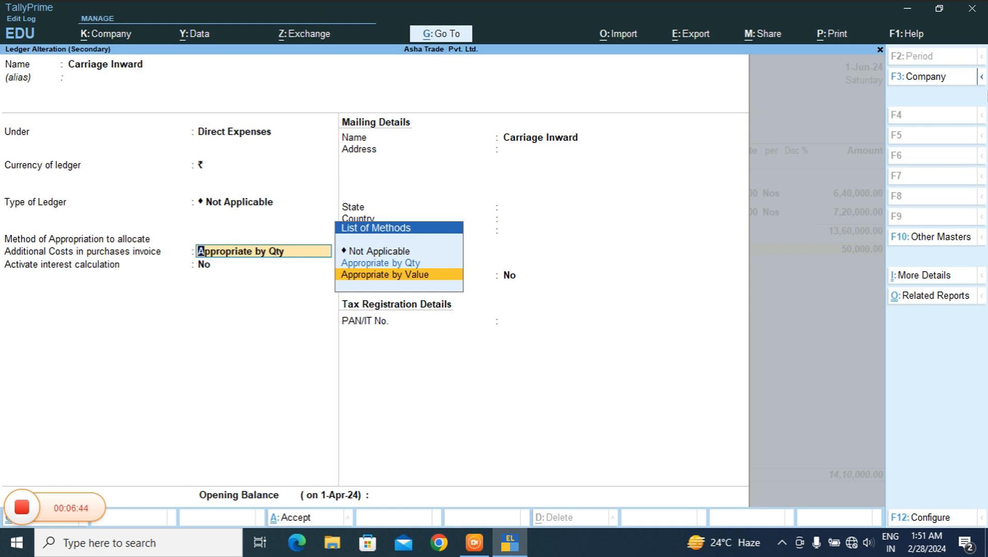
{"action": "key", "text": "Return"}
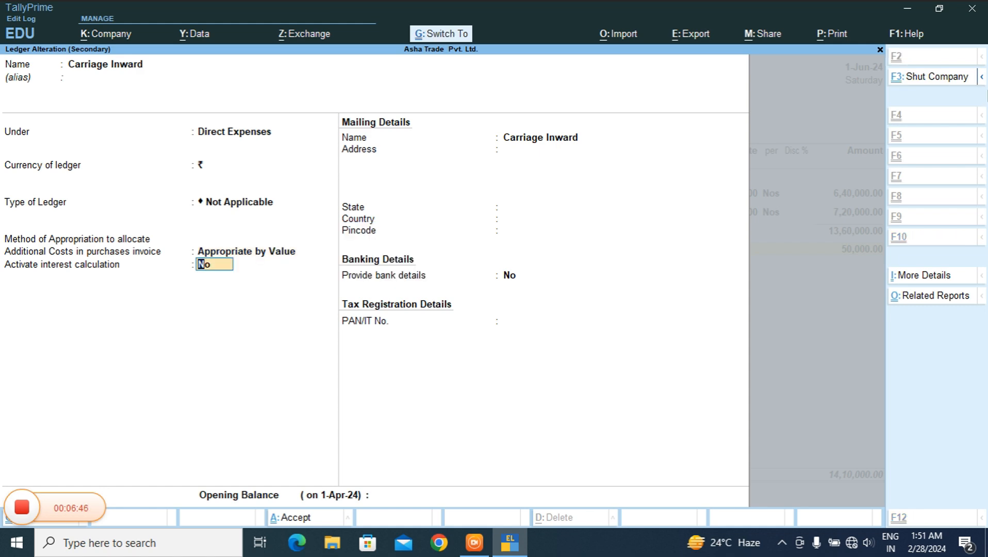
{"action": "key", "text": "ctrl+a"}
{"action": "key", "text": "ctrl"}
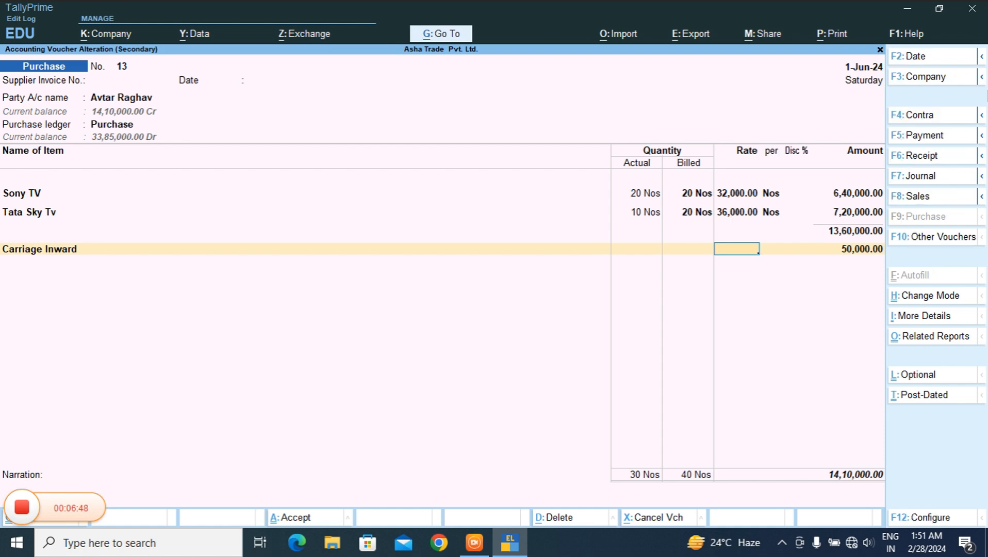
- Save voucher 13 and check Tata Sky Tv's June purchase, now valued 7,46,470.59
{"action": "key", "text": "ctrl+a"}
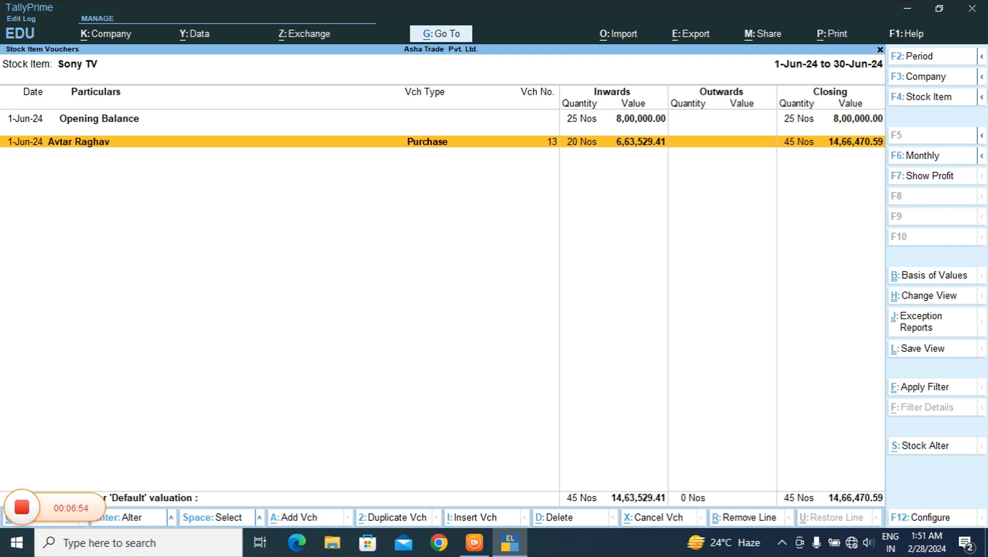
{"action": "key", "text": "Escape"}
{"action": "key", "text": "F4"}
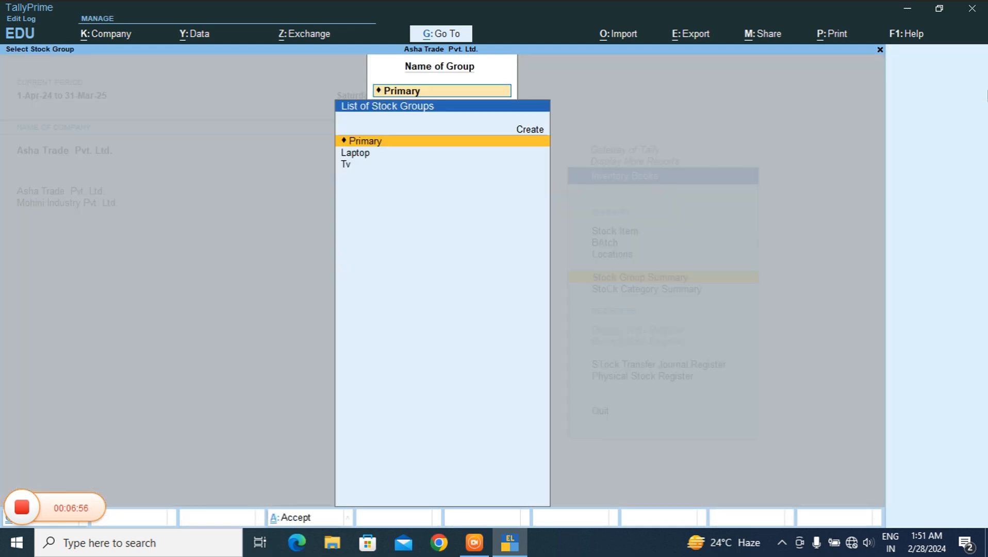
{"action": "key", "text": "Down"}
{"action": "key", "text": "Down"}
{"action": "key", "text": "Return"}
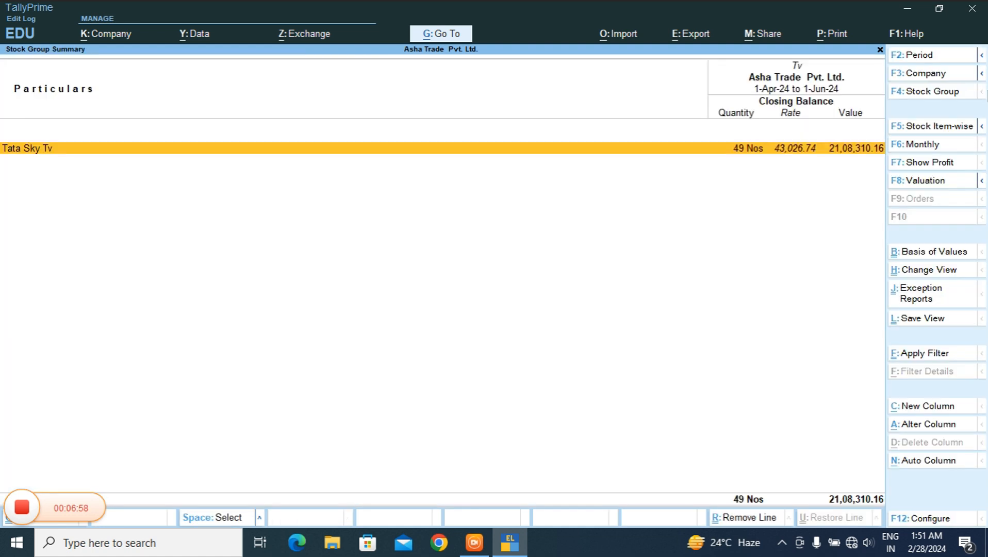
{"action": "key", "text": "Return"}
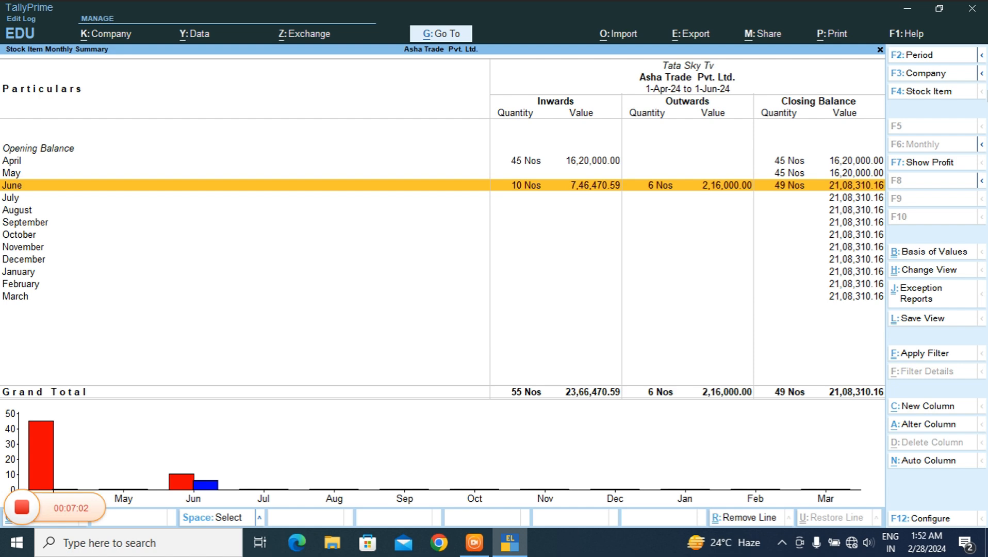
{"action": "key", "text": "Return"}
{"action": "key", "text": "Down"}
{"action": "key", "text": "Down"}
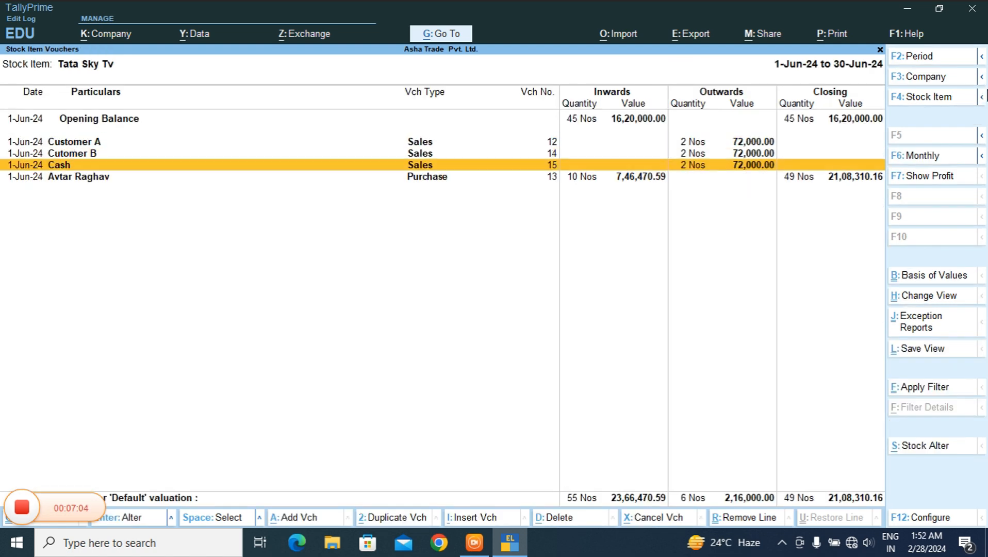
{"action": "key", "text": "Down"}
{"action": "key", "text": "Return"}
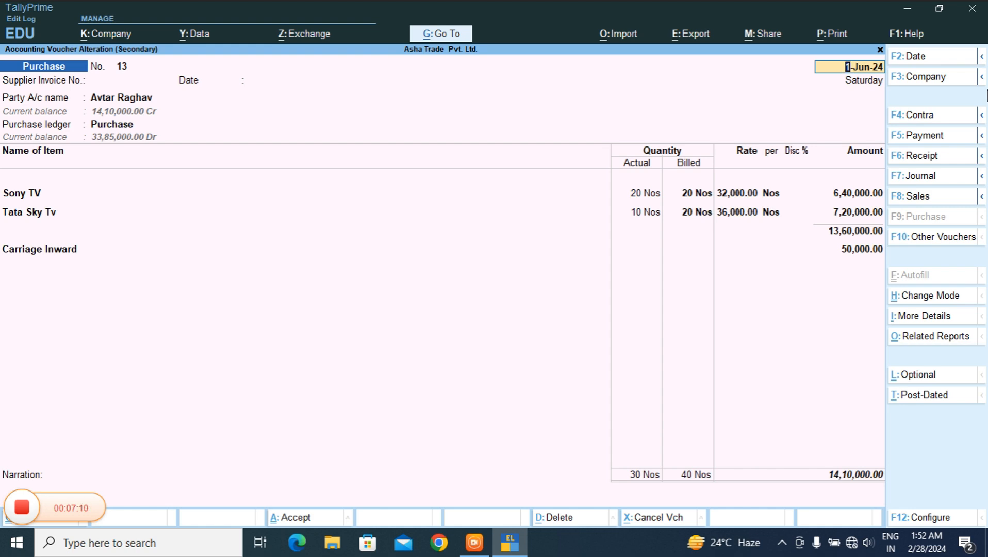
- Check Sony TV's June vouchers in the Primary group, with voucher 13 now 6,63,529.41
{"action": "key", "text": "Escape"}
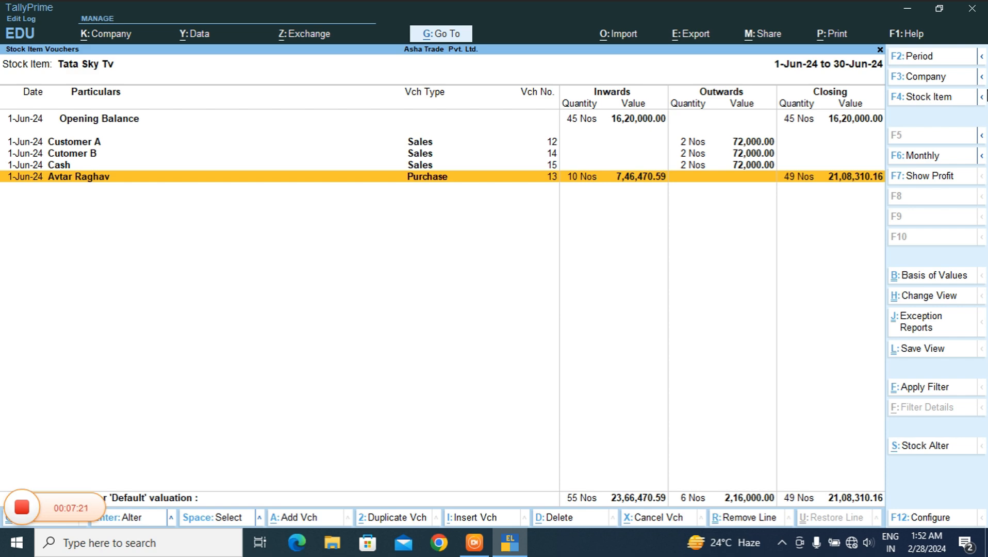
{"action": "key", "text": "Escape"}
{"action": "key", "text": "Escape"}
{"action": "key", "text": "Escape"}
{"action": "key", "text": "Up"}
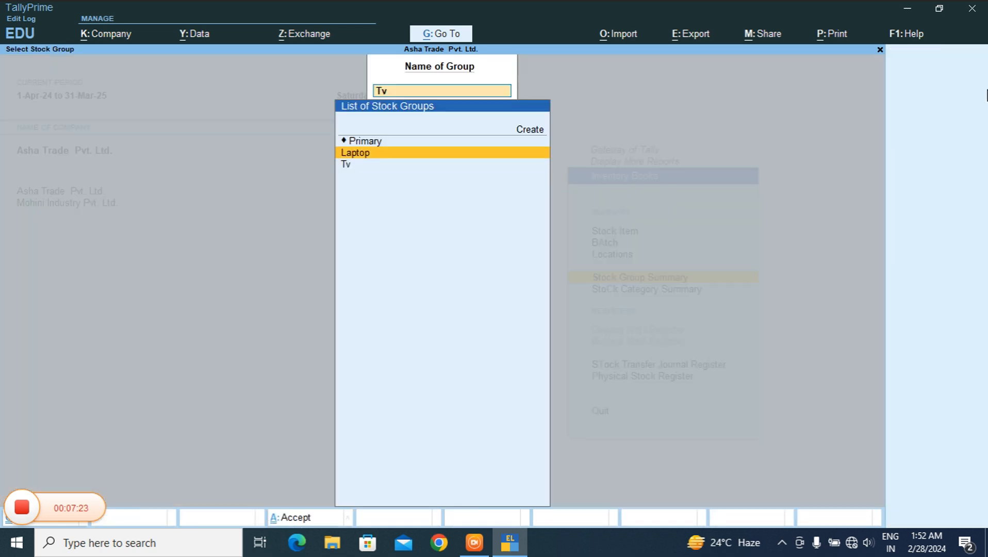
{"action": "key", "text": "Up"}
{"action": "key", "text": "Return"}
{"action": "key", "text": "Down"}
{"action": "key", "text": "Down"}
{"action": "key", "text": "Return"}
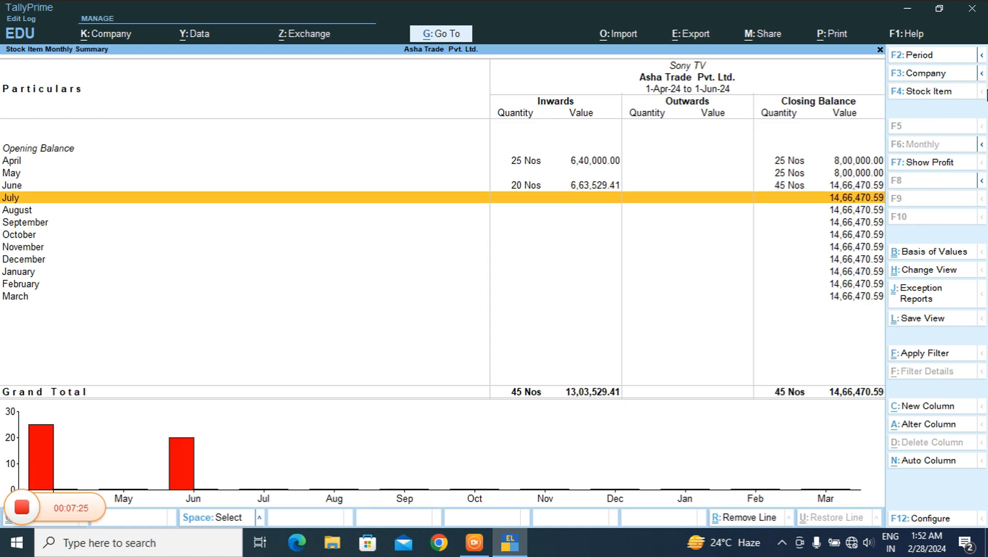
{"action": "key", "text": "Up"}
{"action": "key", "text": "Return"}
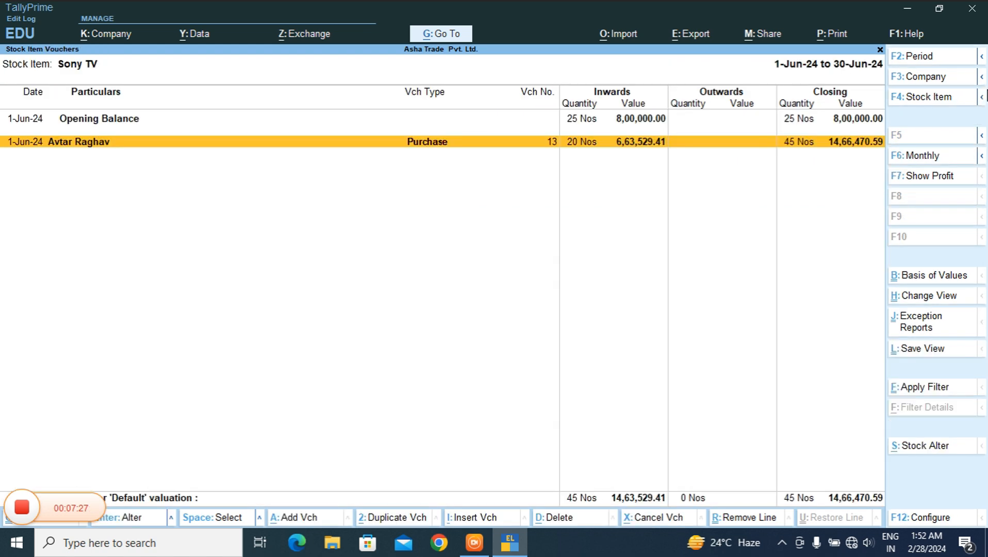
{"action": "key", "text": "Return"}
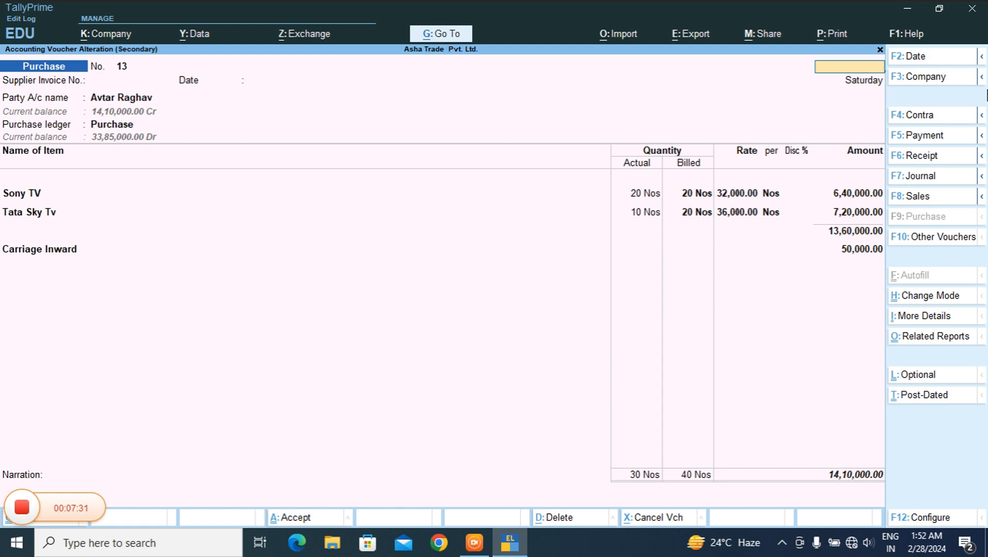
- Close voucher 13 to see Sony TV closing June at 45 Nos worth 14,66,470.59
{"action": "key", "text": "Escape"}
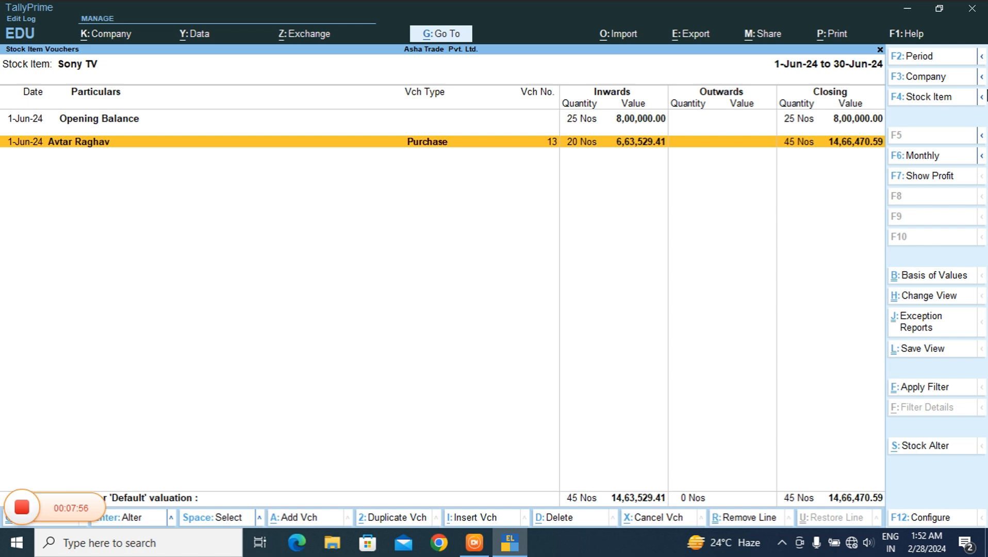
- Return to the Gateway of Tally and start a new purchase voucher
{"action": "key", "text": "Escape"}
{"action": "key", "text": "Escape"}
{"action": "key", "text": "Escape"}
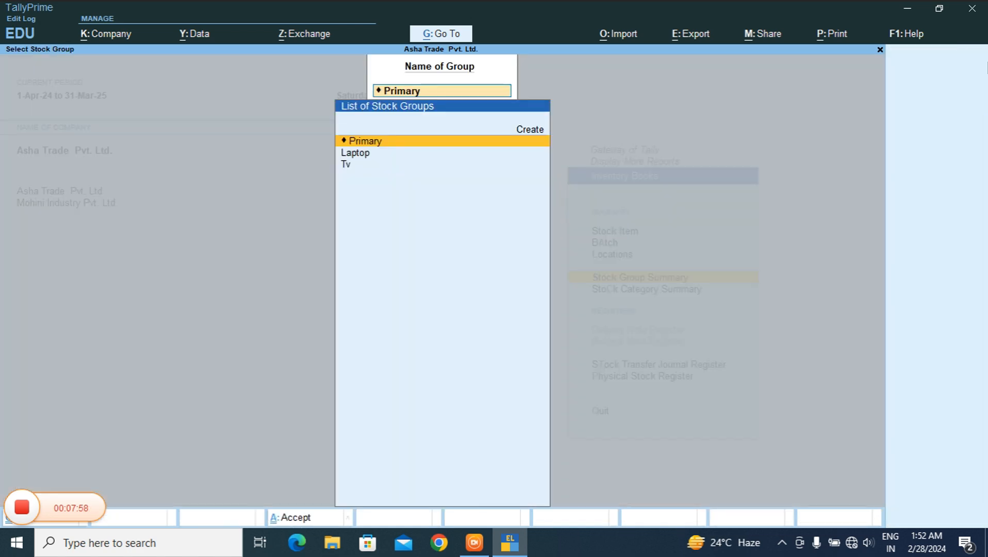
{"action": "key", "text": "Escape"}
{"action": "key", "text": "Escape"}
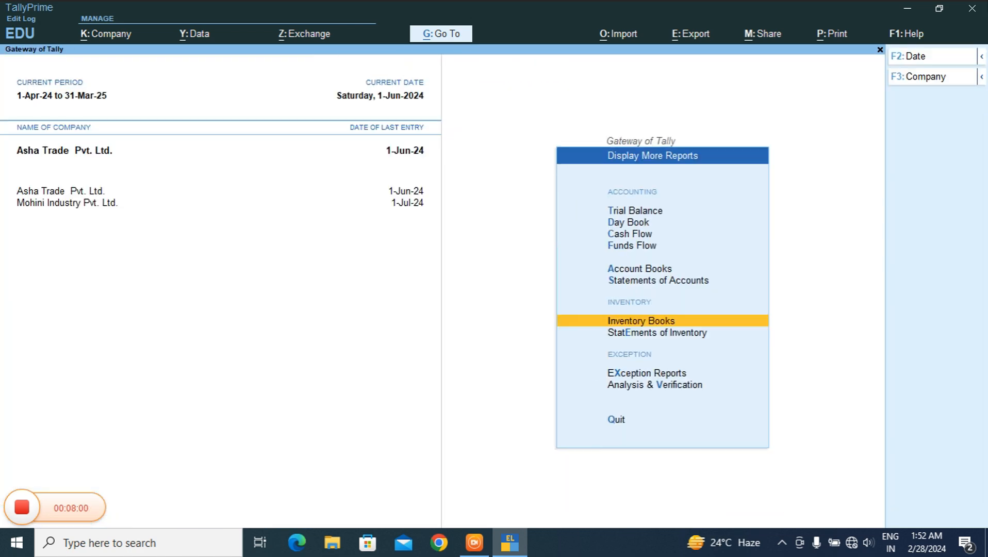
{"action": "key", "text": "Escape"}
{"action": "key", "text": "Up"}
{"action": "key", "text": "Up"}
{"action": "key", "text": "Up"}
{"action": "key", "text": "Up"}
{"action": "key", "text": "Up"}
{"action": "key", "text": "Up"}
{"action": "key", "text": "Up"}
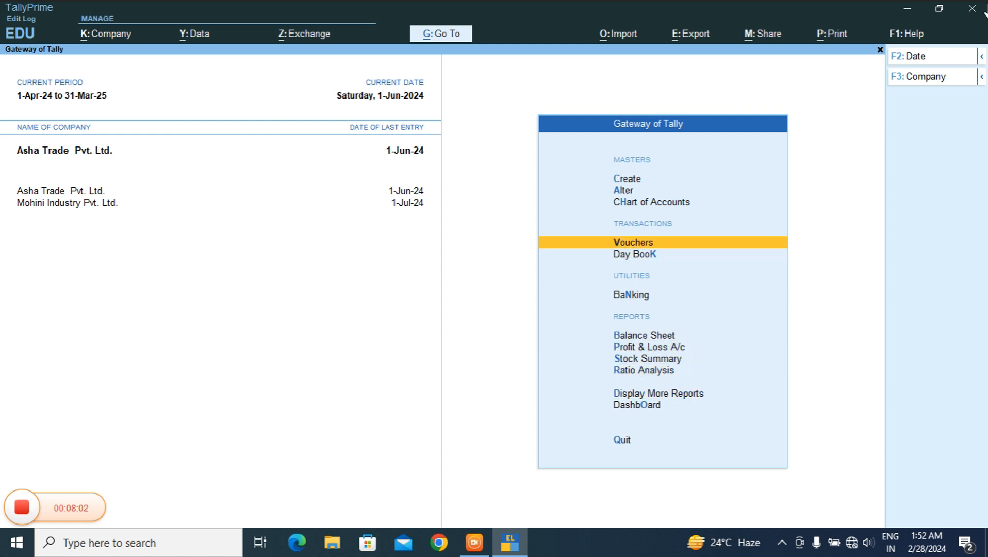
{"action": "key", "text": "Return"}
- Choose Supplier A as party, Purchase as ledger, and Dell Laptop as the first item
{"action": "key", "text": "Return"}
{"action": "key", "text": "Return"}
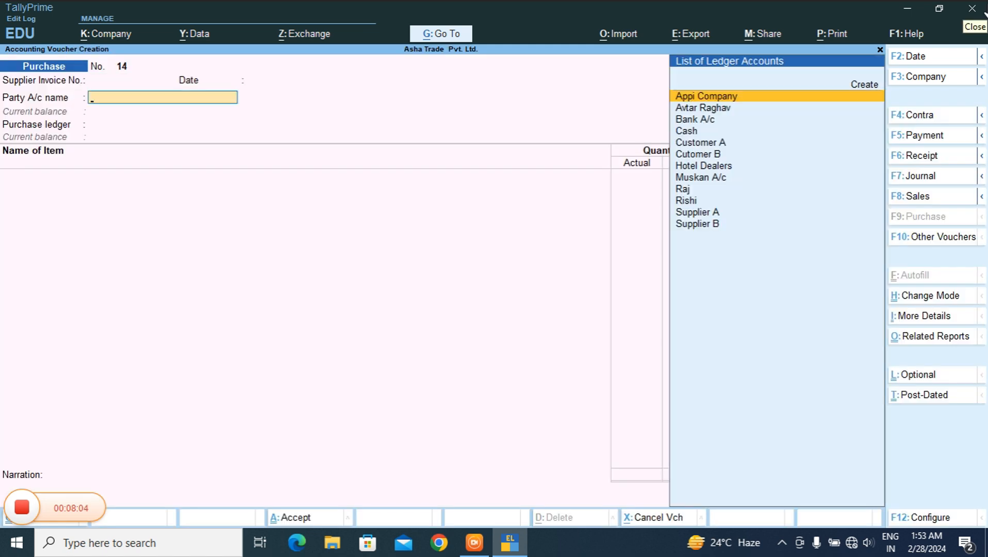
{"action": "type", "text": "Sup"}
{"action": "key", "text": "Return"}
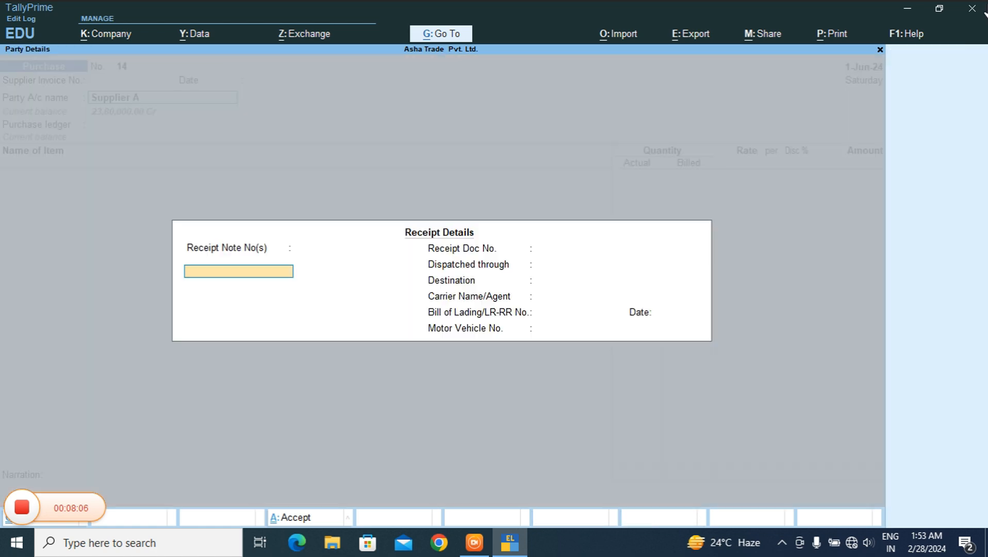
{"action": "key", "text": "ctrl+a"}
{"action": "key", "text": "ctrl+a"}
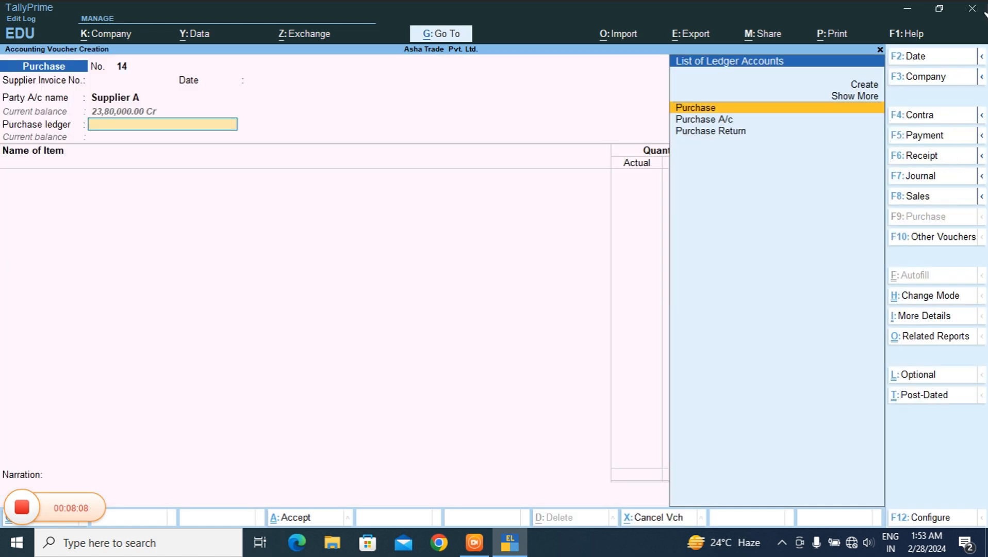
{"action": "key", "text": "Return"}
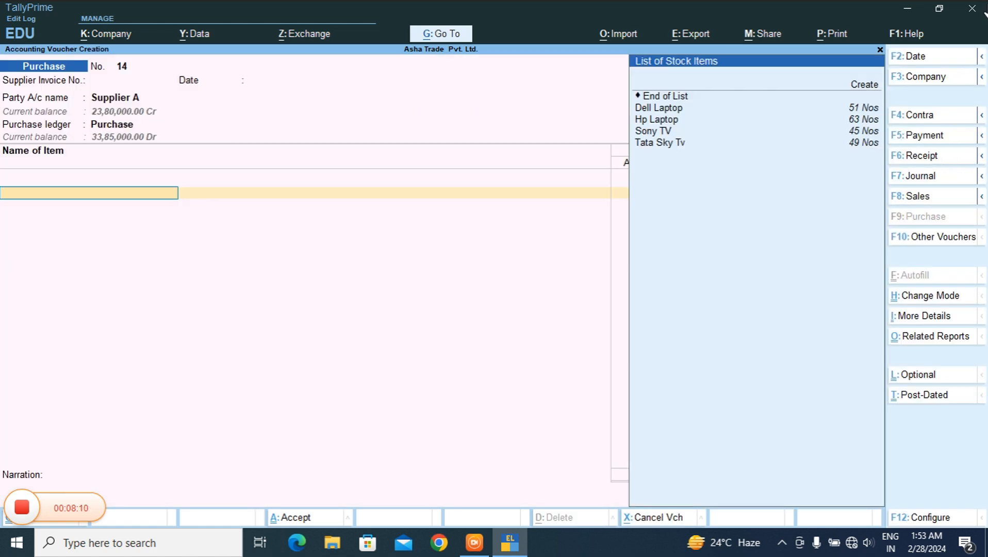
{"action": "key", "text": "Down"}
{"action": "key", "text": "Down"}
{"action": "key", "text": "Up"}
- Enter Dell Laptop at 20 Nos
{"action": "key", "text": "Return"}
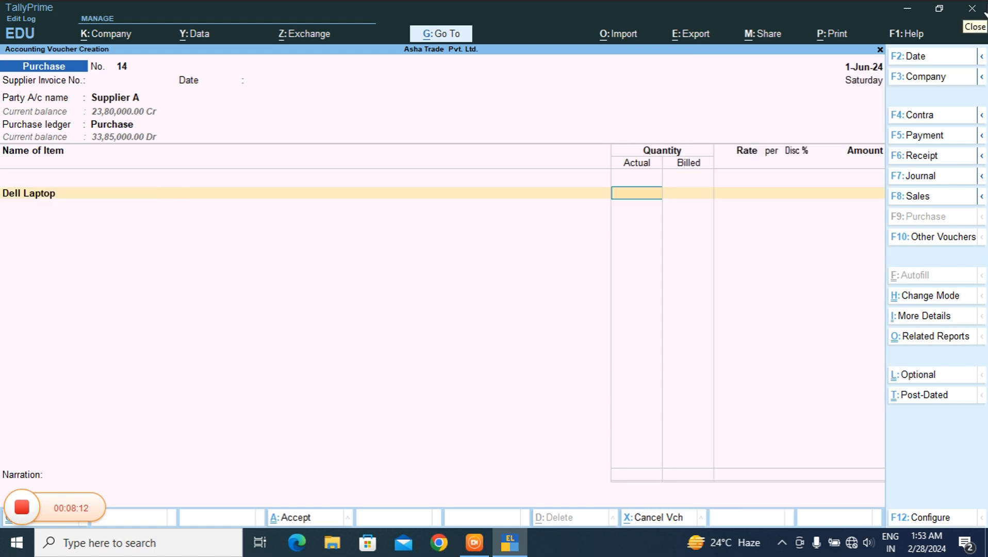
{"action": "type", "text": "20"}
{"action": "key", "text": "Return"}
{"action": "key", "text": "Return"}
{"action": "key", "text": "Return"}
{"action": "key", "text": "Return"}
{"action": "key", "text": "Return"}
{"action": "key", "text": "Return"}
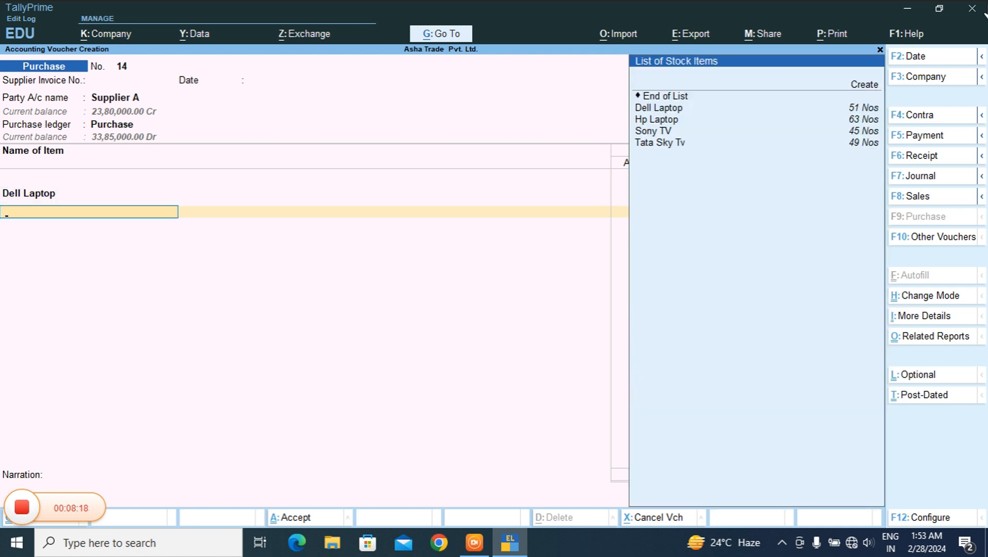
- Add Sony TV with actual and billed quantity 10 Nos at rate 32,000
{"action": "key", "text": "Down"}
{"action": "key", "text": "Down"}
{"action": "key", "text": "Down"}
{"action": "key", "text": "Down"}
{"action": "key", "text": "Return"}
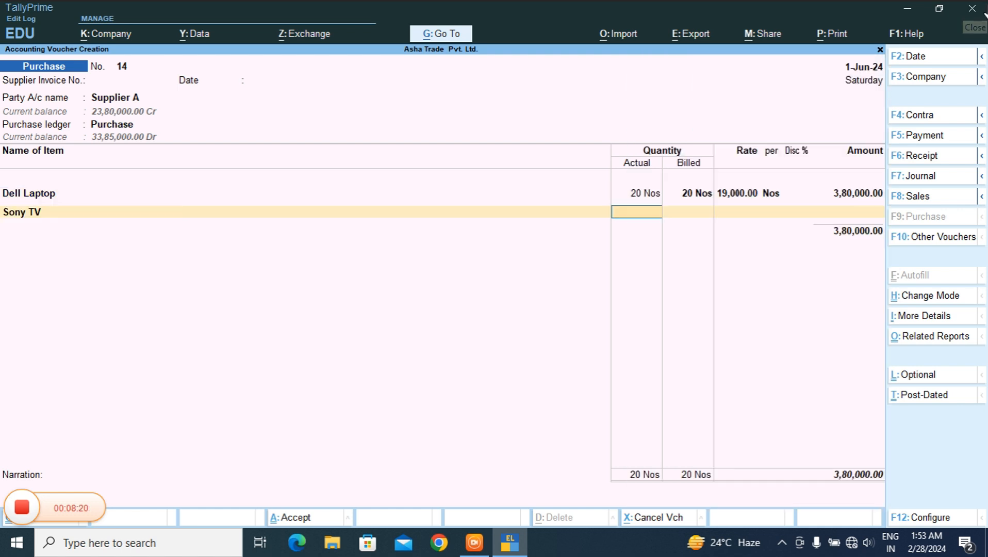
{"action": "type", "text": "2"}
{"action": "key", "text": "Return"}
{"action": "key", "text": "BackSpace"}
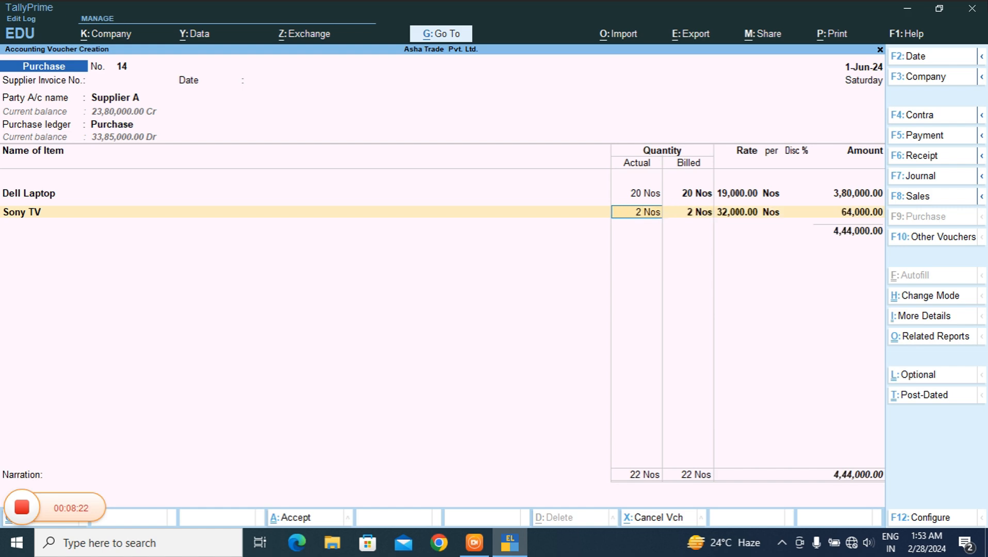
{"action": "type", "text": "5"}
{"action": "key", "text": "Return"}
{"action": "type", "text": "5"}
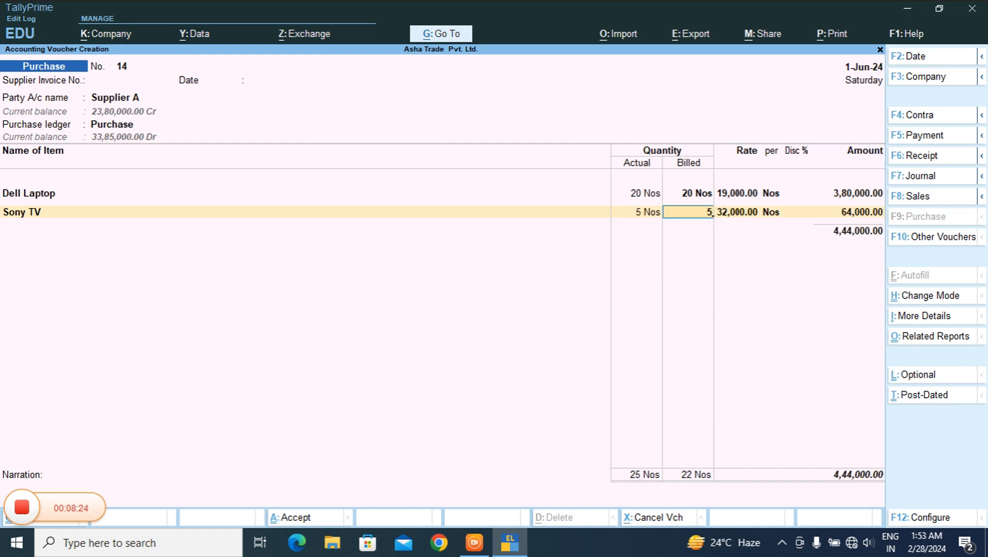
{"action": "key", "text": "Return"}
{"action": "key", "text": "BackSpace"}
{"action": "type", "text": "10"}
{"action": "key", "text": "Return"}
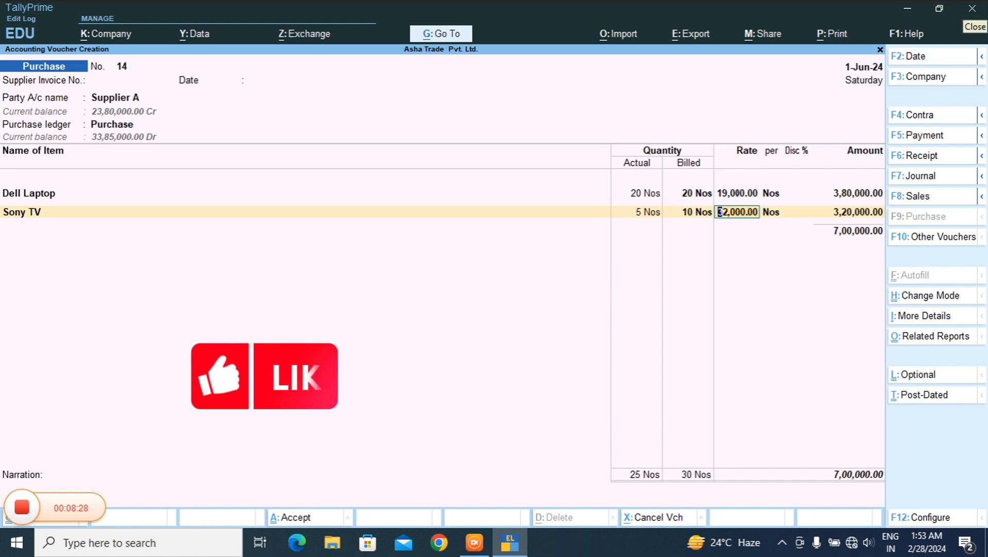
{"action": "key", "text": "BackSpace"}
{"action": "key", "text": "BackSpace"}
{"action": "type", "text": "10"}
{"action": "key", "text": "Return"}
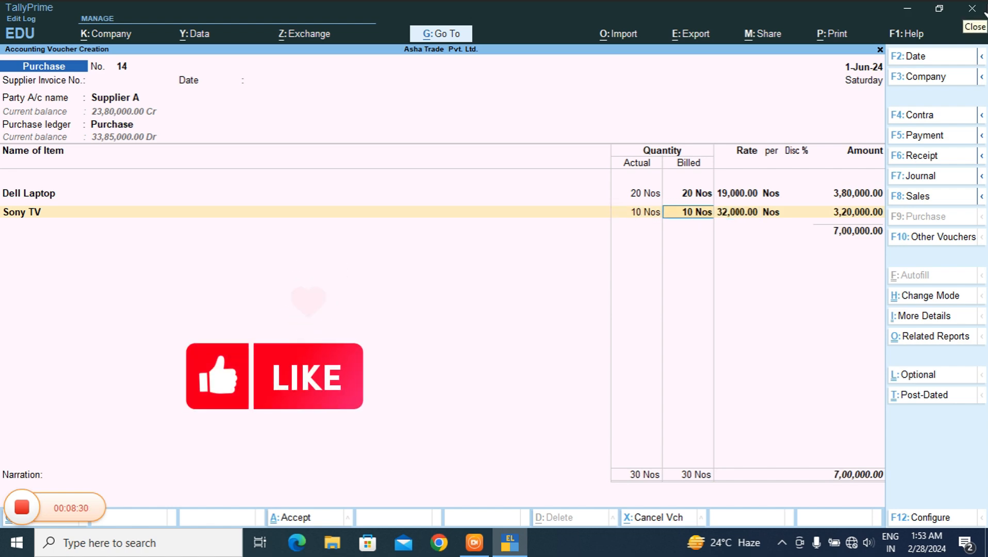
{"action": "key", "text": "Return"}
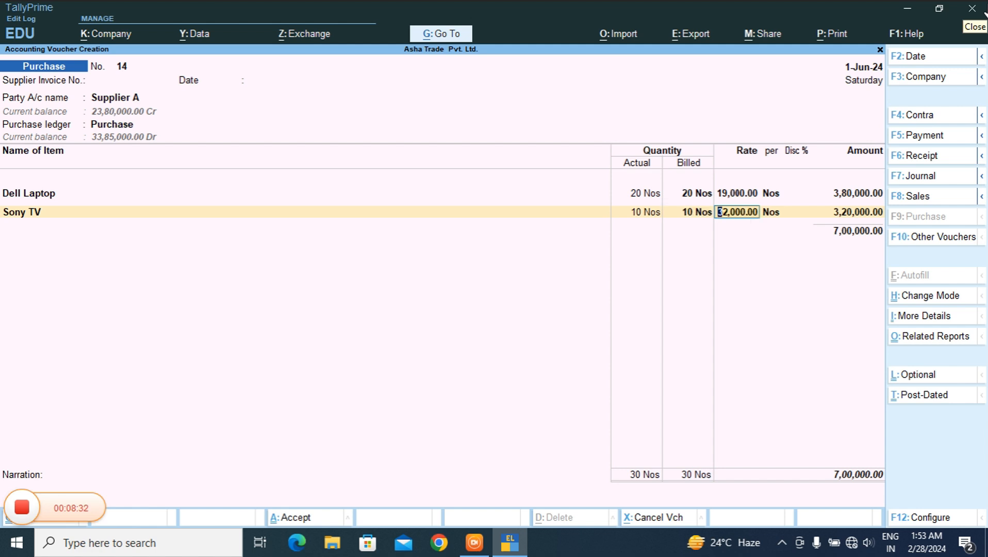
{"action": "key", "text": "Return"}
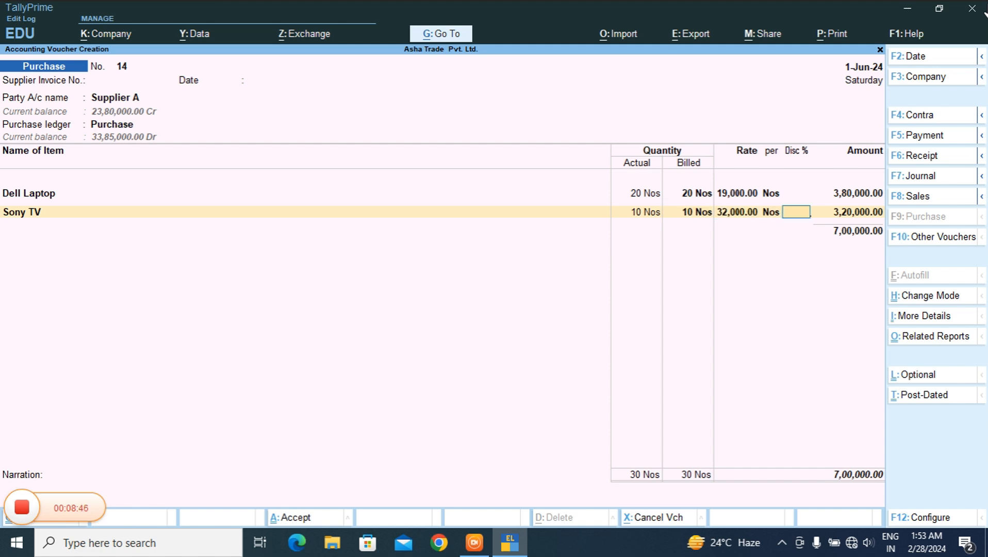
{"action": "key", "text": "Return"}
{"action": "key", "text": "Return"}
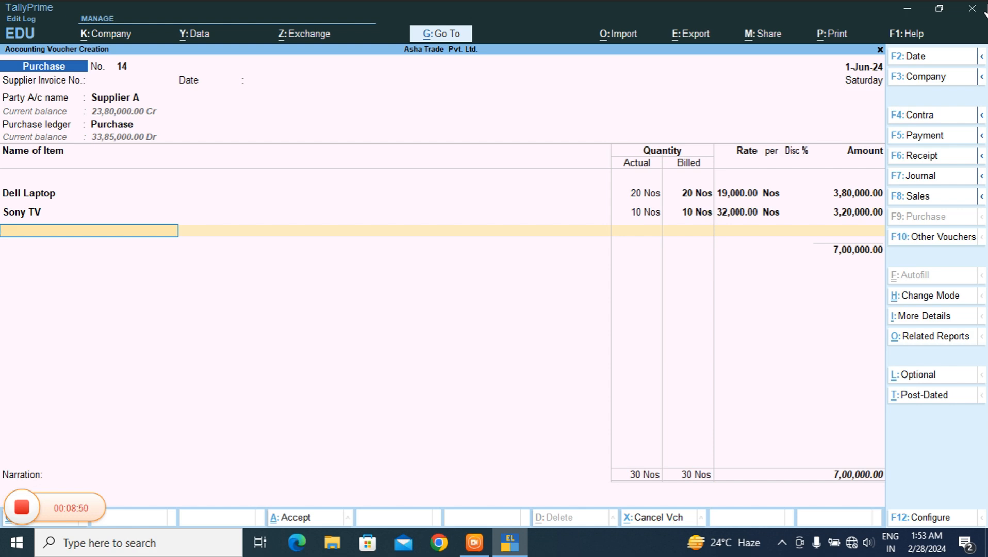
- Add Hp Laptop, 10 Nos at 25,000, bringing the total to 9,50,000
{"action": "key", "text": "Return"}
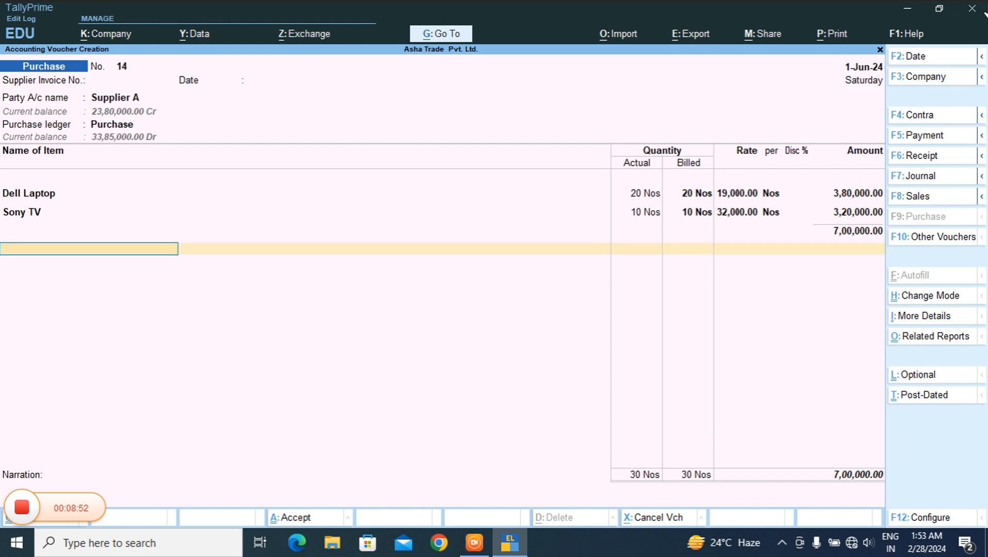
{"action": "key", "text": "BackSpace"}
{"action": "key", "text": "Return"}
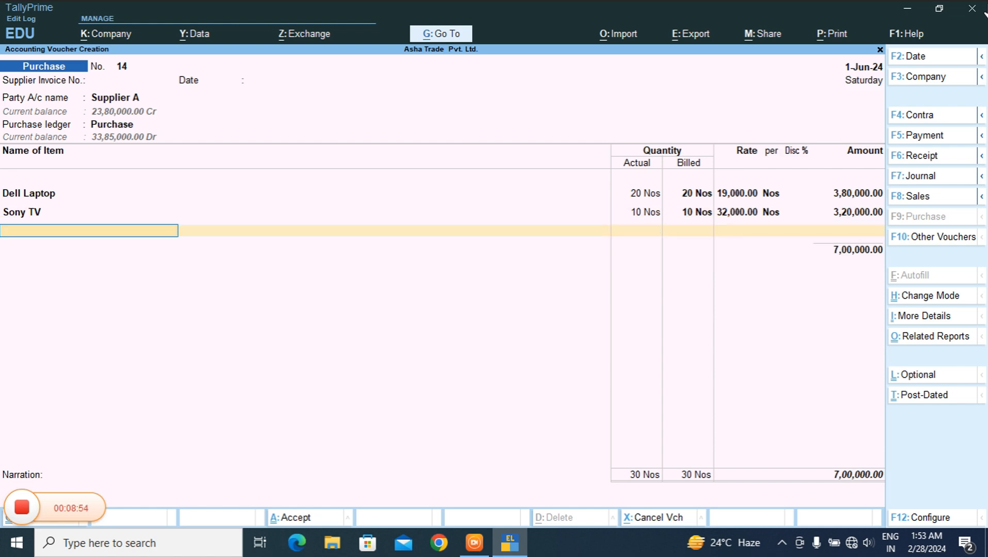
{"action": "key", "text": "Down"}
{"action": "key", "text": "Down"}
{"action": "key", "text": "Down"}
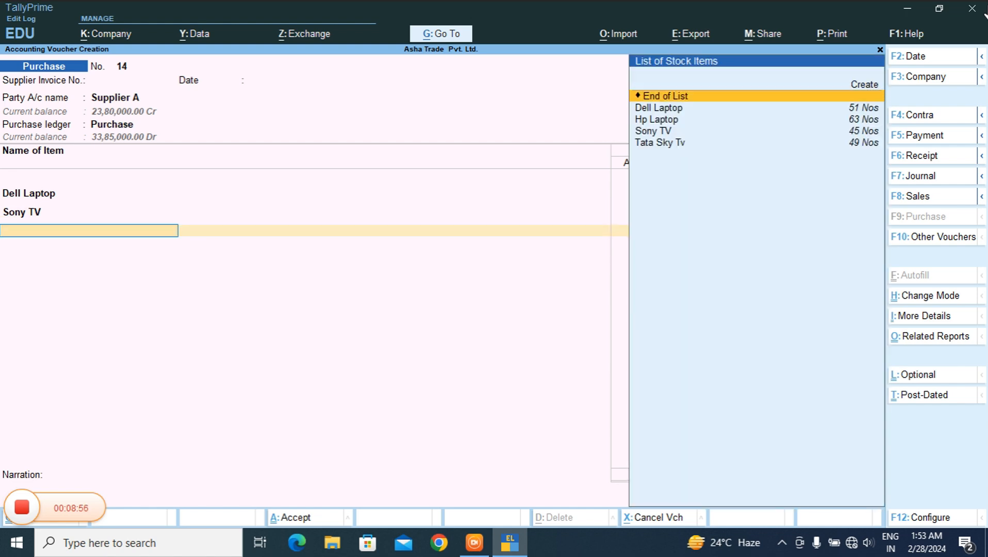
{"action": "key", "text": "Return"}
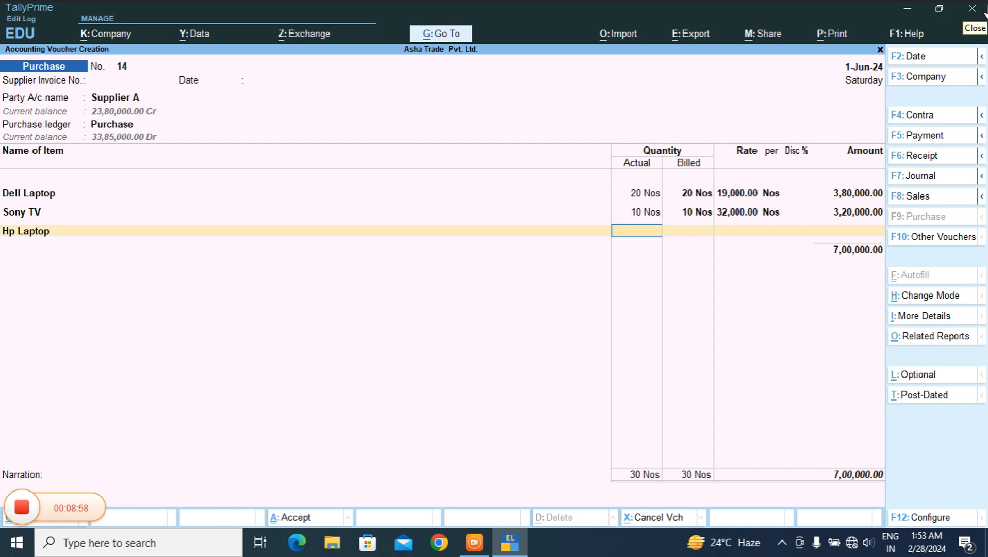
{"action": "type", "text": "10"}
{"action": "key", "text": "Return"}
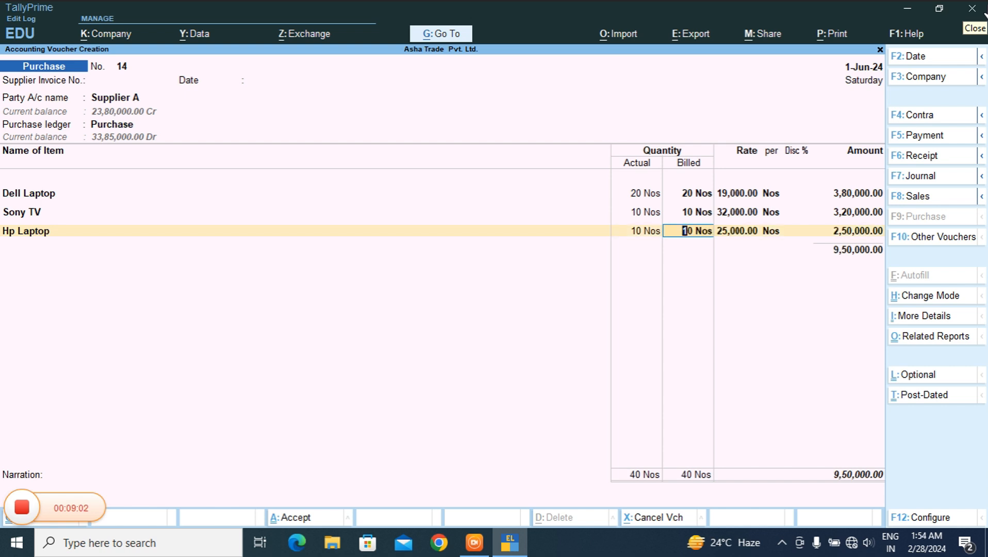
{"action": "key", "text": "Return"}
{"action": "key", "text": "Return"}
{"action": "key", "text": "Return"}
{"action": "key", "text": "Return"}
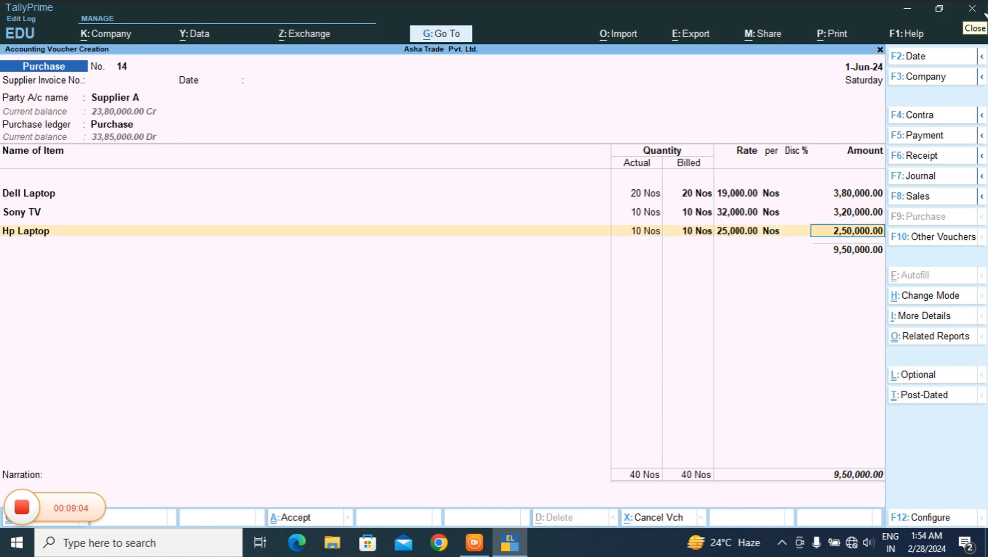
{"action": "key", "text": "Return"}
- Add the Carriage Inward ledger with an amount of 80,000
{"action": "key", "text": "Down"}
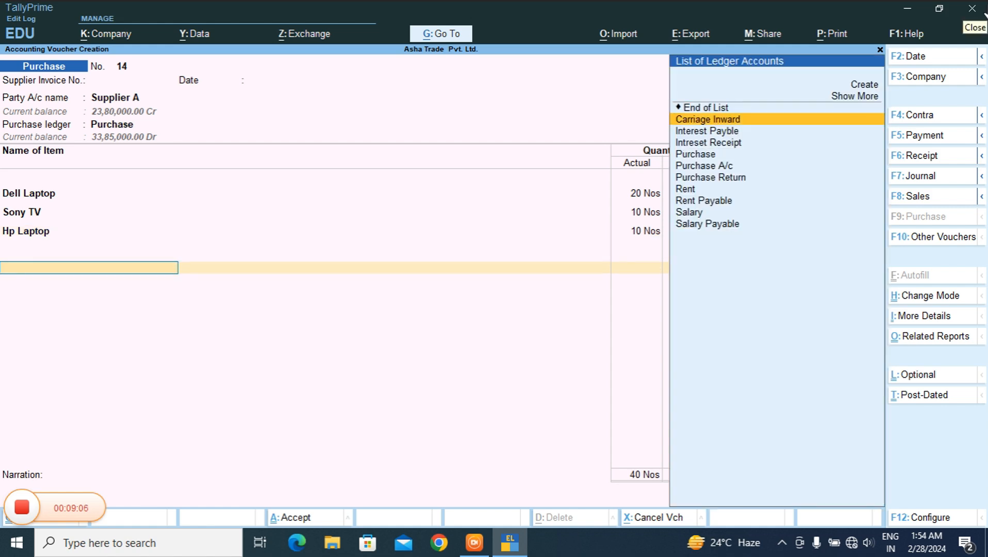
{"action": "key", "text": "Return"}
{"action": "key", "text": "Return"}
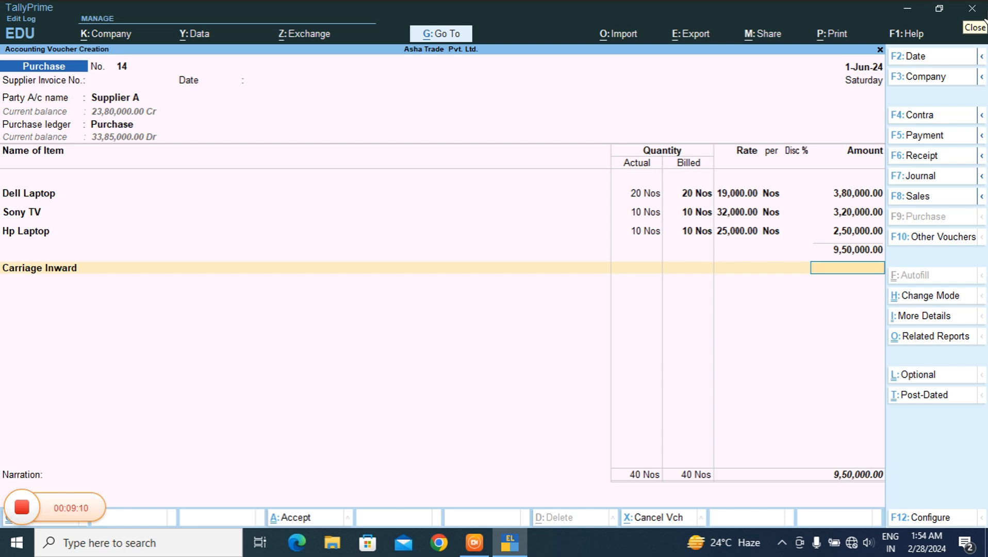
{"action": "type", "text": "80,000"}
{"action": "key", "text": "Return"}
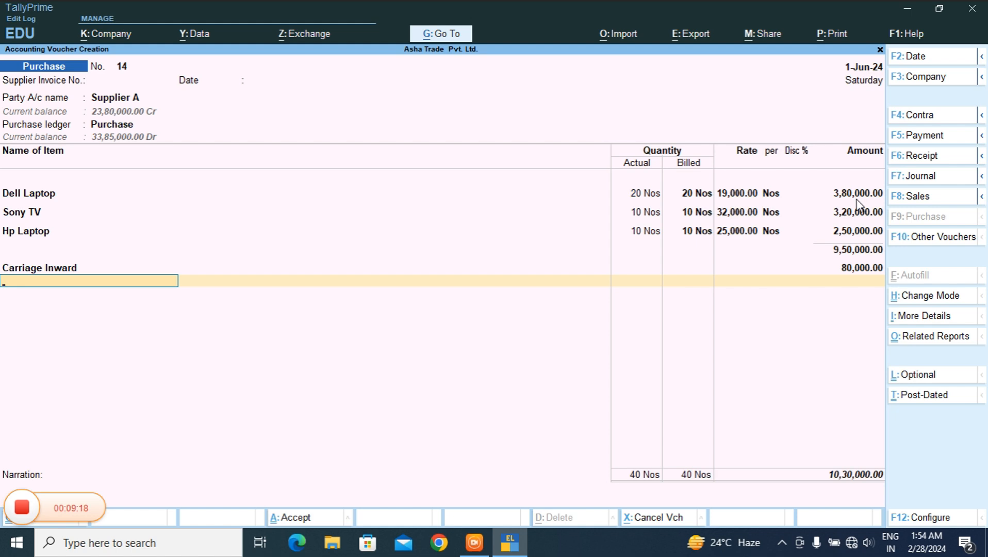
- Reduce Dell Laptop's billed and actual quantity to 15 and save voucher 14 at 9,35,000
{"action": "left_click", "coordinate": [701, 195]}
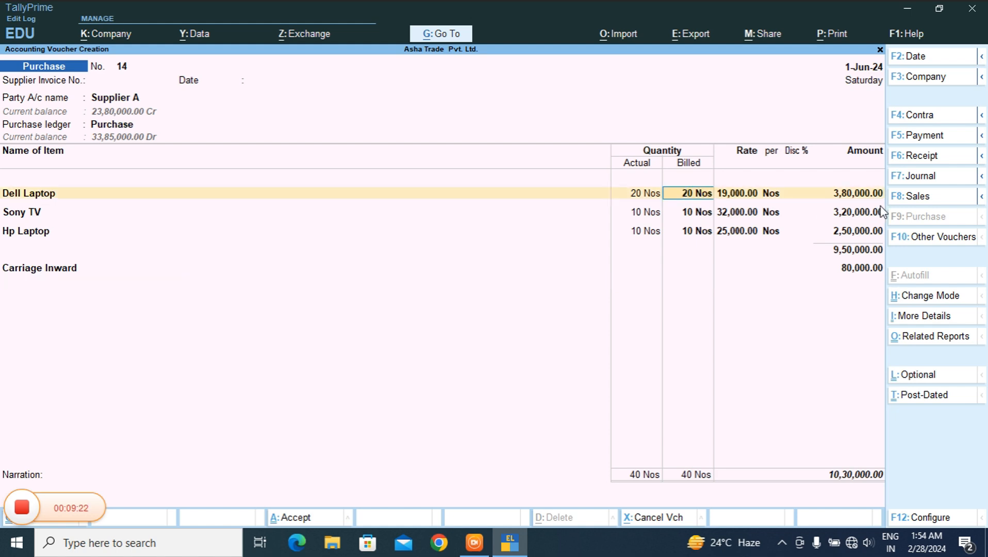
{"action": "type", "text": "15"}
{"action": "key", "text": "Return"}
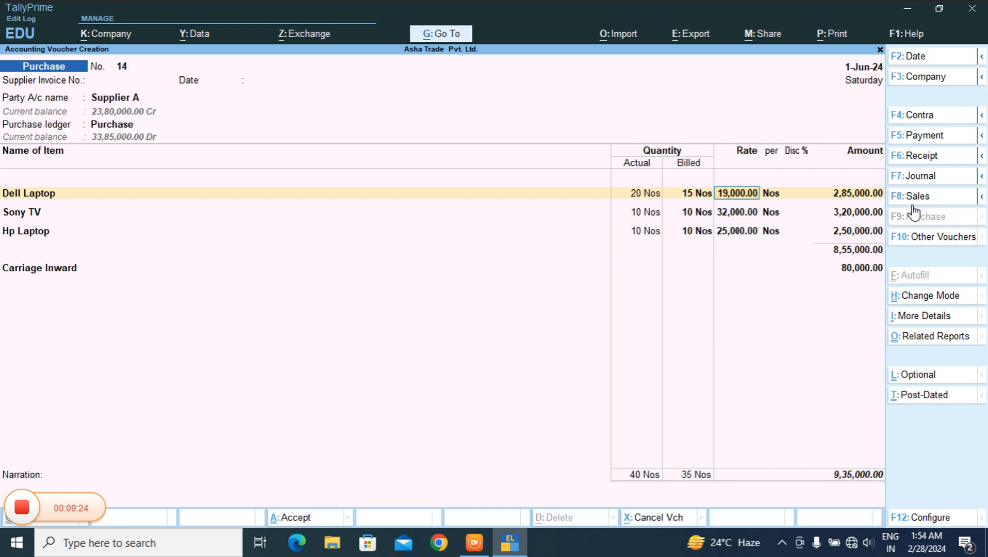
{"action": "key", "text": "BackSpace"}
{"action": "key", "text": "BackSpace"}
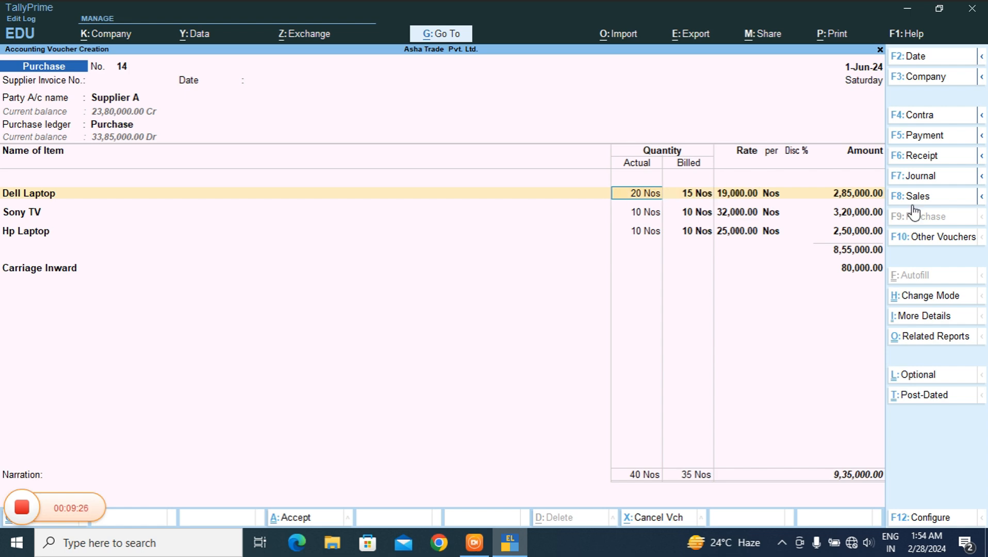
{"action": "type", "text": "15"}
{"action": "key", "text": "Return"}
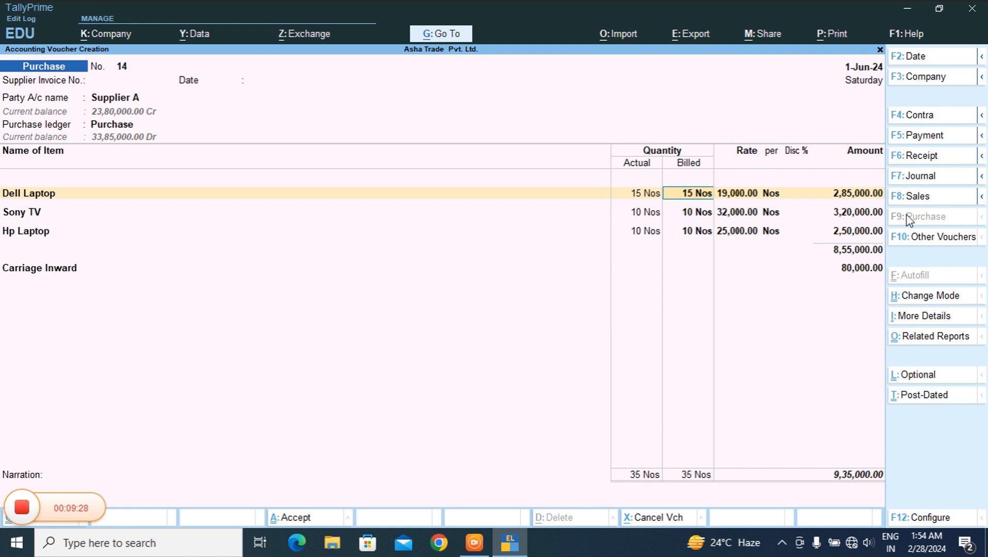
{"action": "key", "text": "Return"}
{"action": "key", "text": "Return"}
{"action": "key", "text": "Return"}
{"action": "key", "text": "Return"}
{"action": "key", "text": "Return"}
{"action": "key", "text": "Return"}
{"action": "key", "text": "Return"}
{"action": "key", "text": "Return"}
{"action": "key", "text": "Return"}
{"action": "key", "text": "Return"}
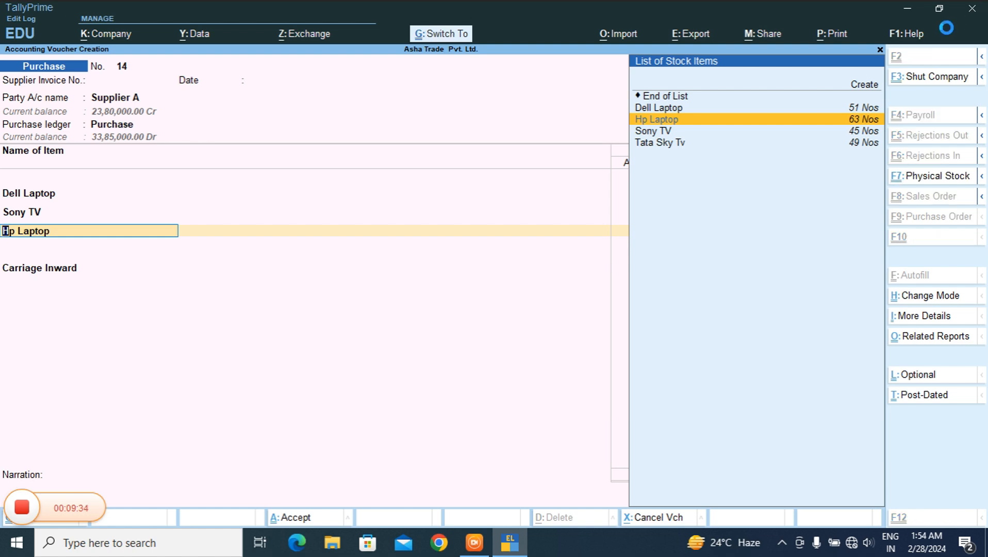
{"action": "key", "text": "ctrl+a"}
- Open the Stock Group Summary for the Laptop group and drill into Hp Laptop
{"action": "key", "text": "Escape"}
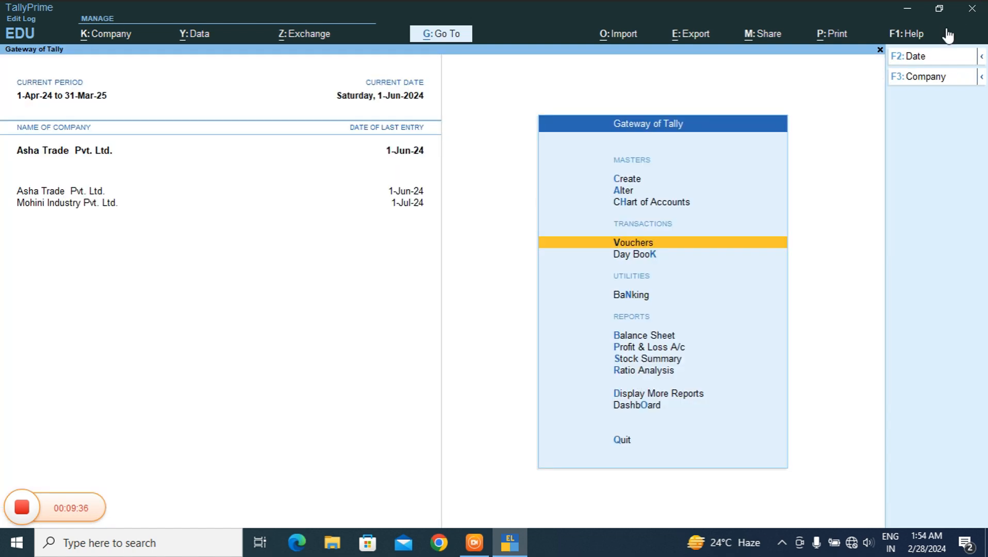
{"action": "key", "text": "d"}
{"action": "key", "text": "Down"}
{"action": "key", "text": "Down"}
{"action": "key", "text": "Down"}
{"action": "key", "text": "Down"}
{"action": "key", "text": "Down"}
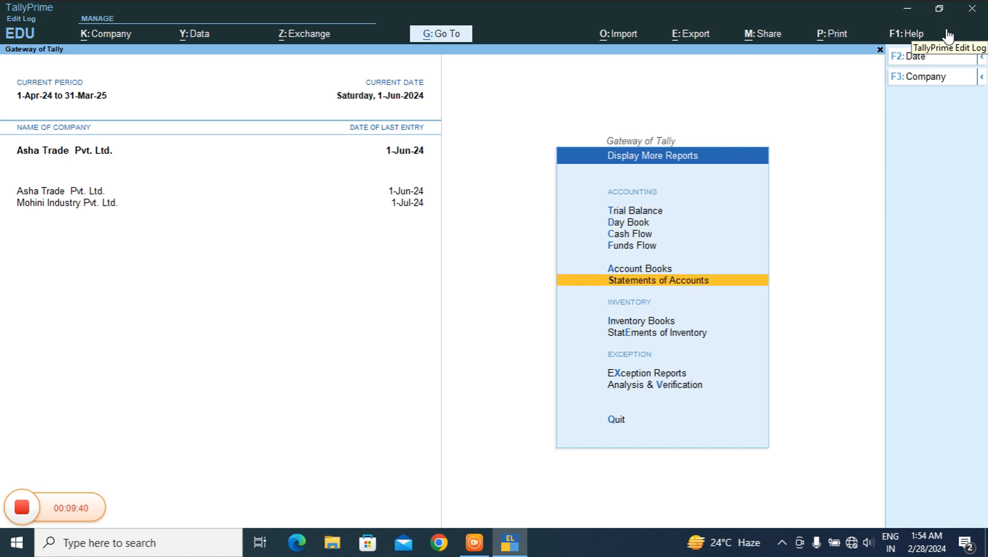
{"action": "key", "text": "Down"}
{"action": "key", "text": "Return"}
{"action": "key", "text": "Down"}
{"action": "key", "text": "Down"}
{"action": "key", "text": "Down"}
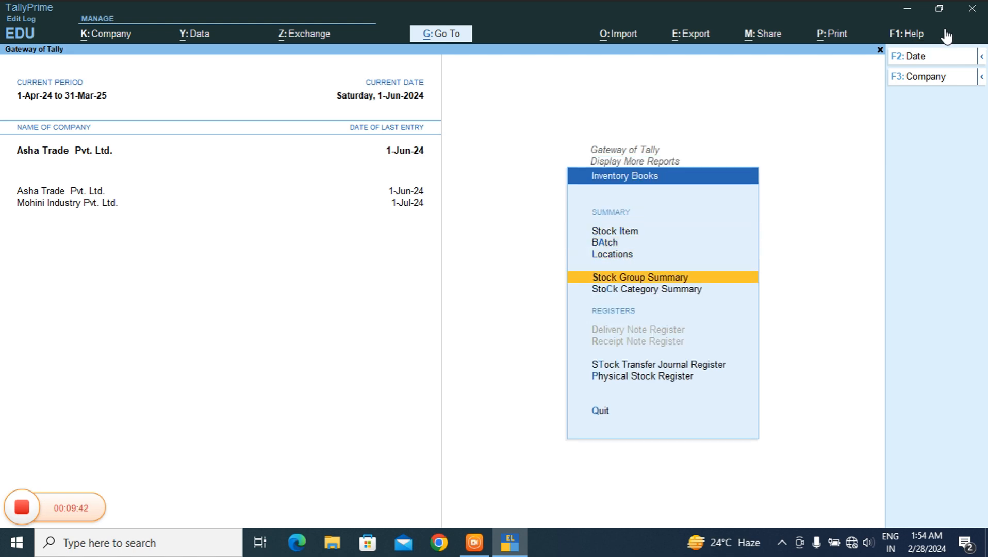
{"action": "key", "text": "Return"}
{"action": "key", "text": "Down"}
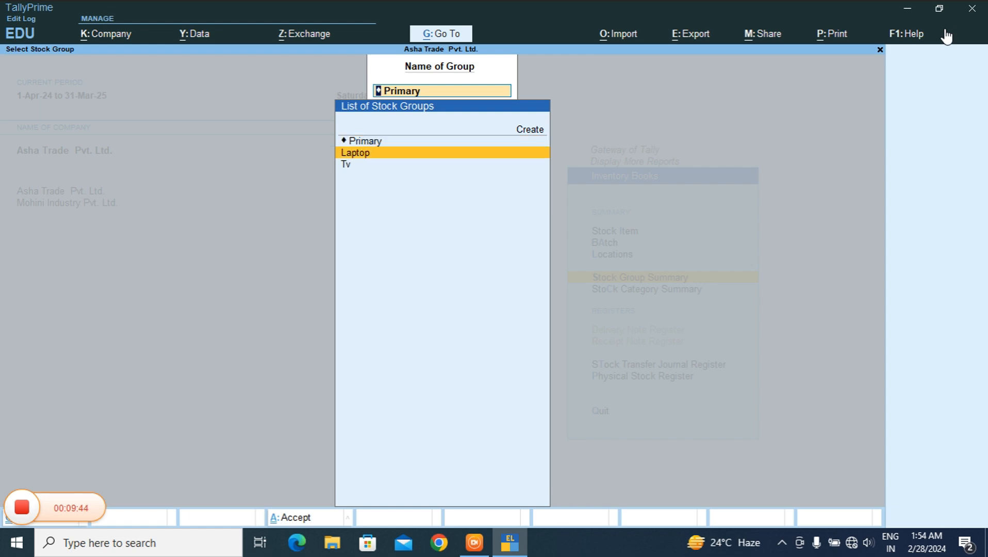
{"action": "key", "text": "Return"}
{"action": "key", "text": "Return"}
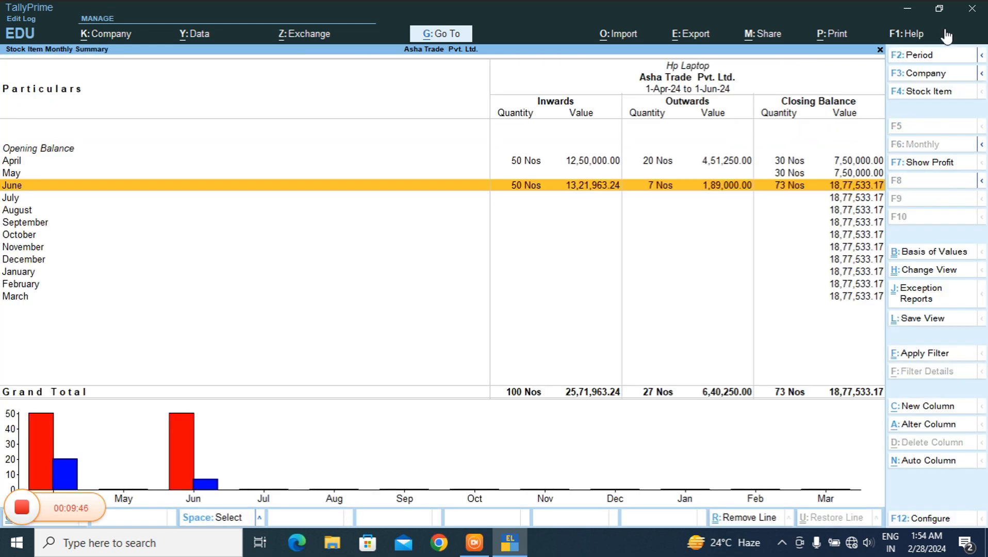
{"action": "key", "text": "Return"}
- Review Supplier A's purchase 14 for Hp Laptop, 10 Nos valued 2,73,391.81
{"action": "key", "text": "Down"}
{"action": "key", "text": "Down"}
{"action": "key", "text": "Down"}
{"action": "key", "text": "Down"}
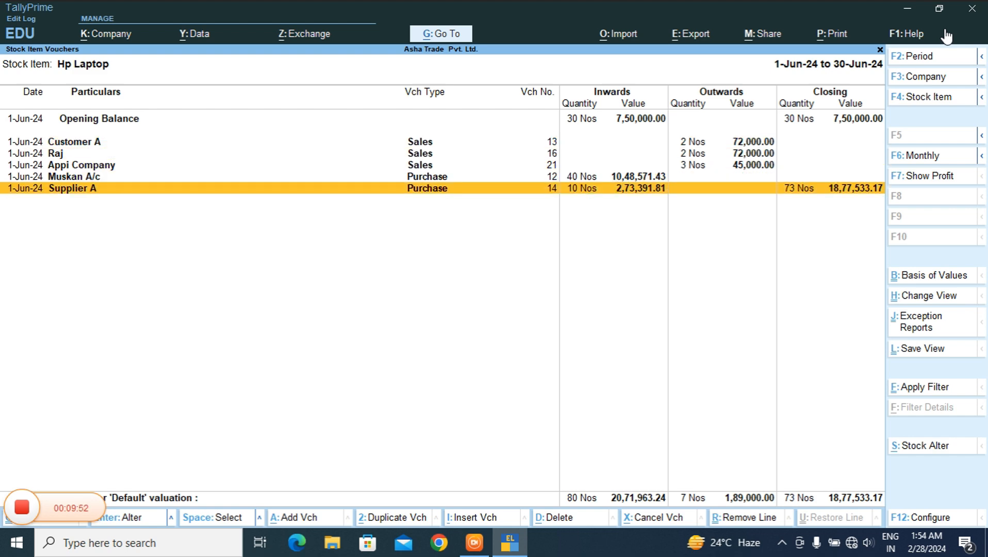
{"action": "key", "text": "Return"}
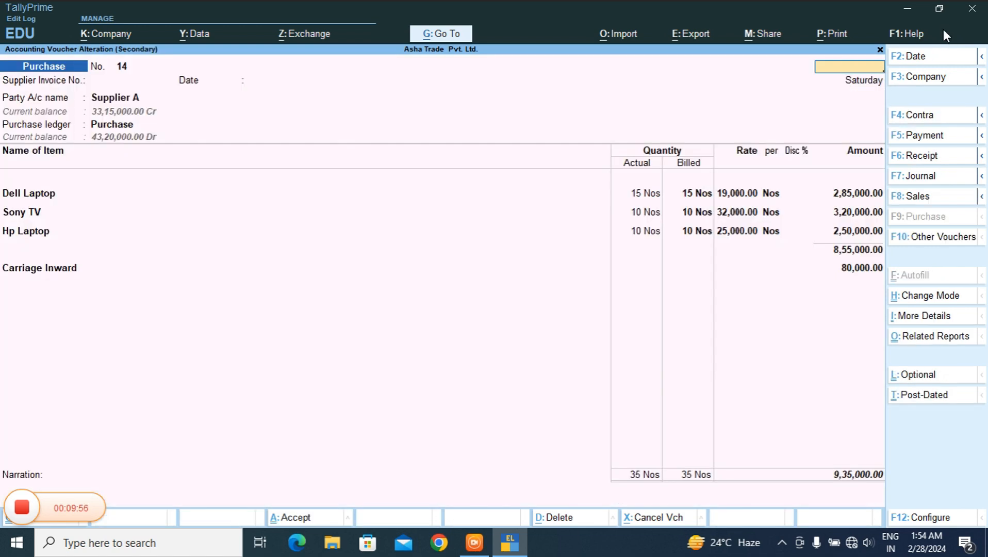
{"action": "key", "text": "Escape"}
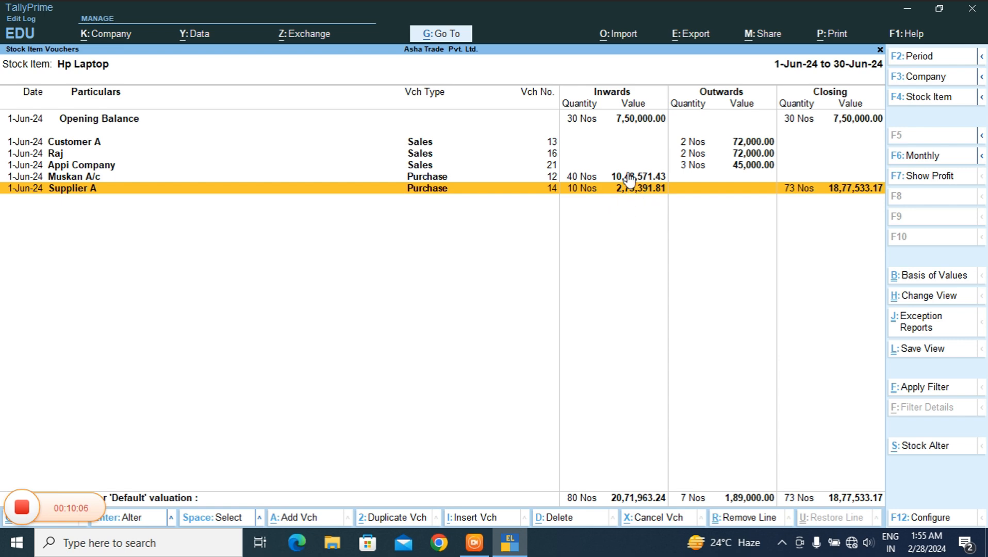
- Drill from the Tv stock group into Tata Sky Tv's June vouchers, closing at 49 Nos
{"action": "key", "text": "Escape"}
{"action": "key", "text": "Escape"}
{"action": "key", "text": "Escape"}
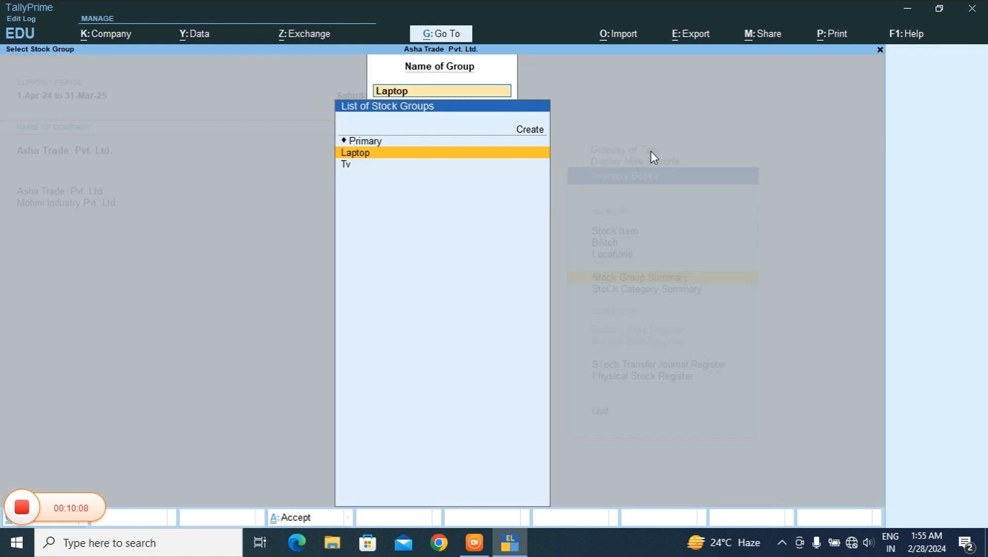
{"action": "key", "text": "Down"}
{"action": "key", "text": "Return"}
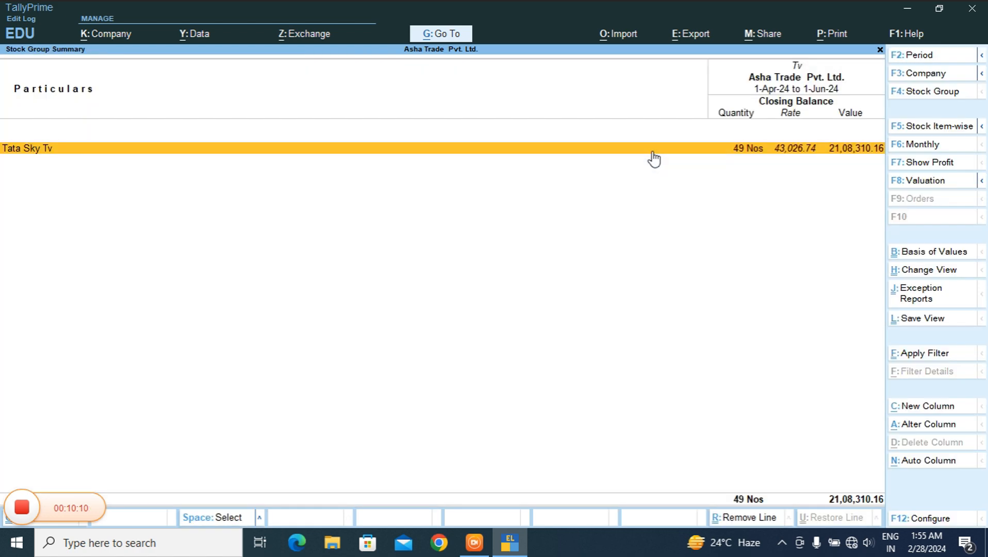
{"action": "key", "text": "Return"}
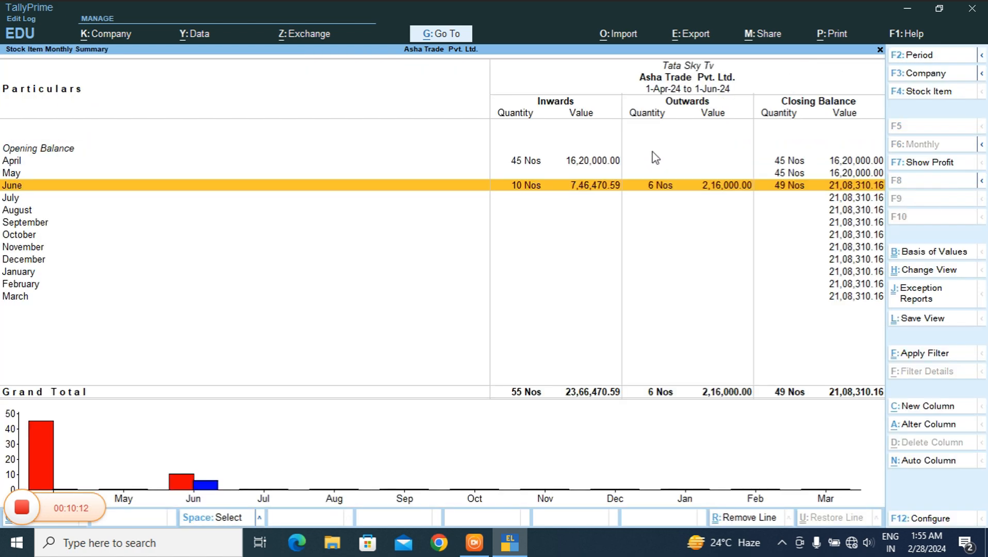
{"action": "key", "text": "Return"}
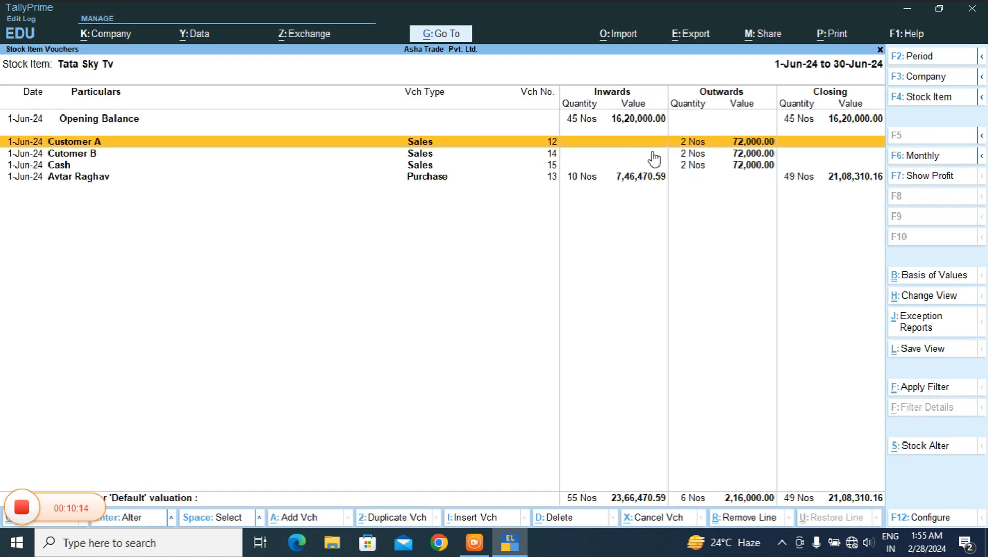
- Review purchase voucher 13 unchanged and back out to the stock group list
{"action": "key", "text": "Down"}
{"action": "key", "text": "Down"}
{"action": "key", "text": "Down"}
{"action": "key", "text": "Return"}
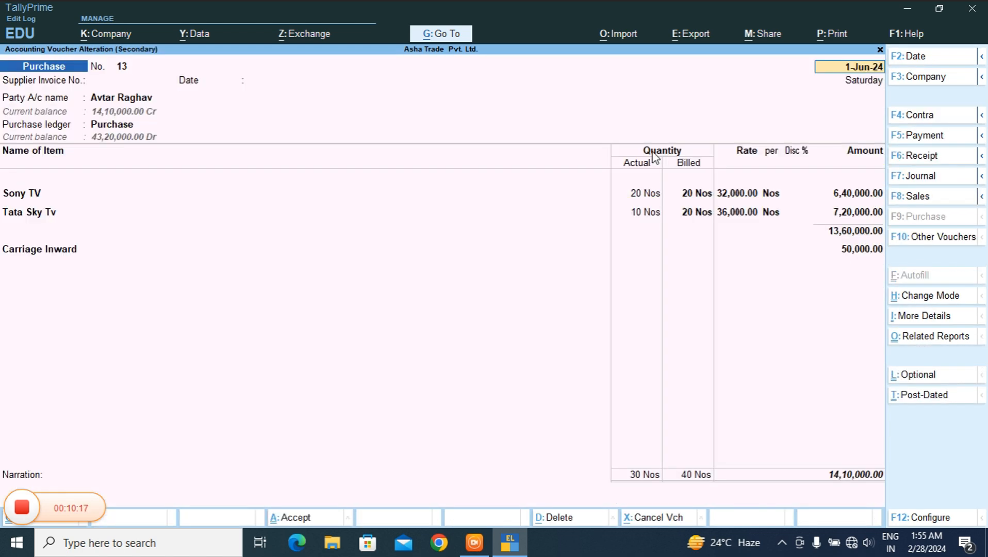
{"action": "key", "text": "BackSpace"}
{"action": "key", "text": "ctrl+a"}
{"action": "key", "text": "Escape"}
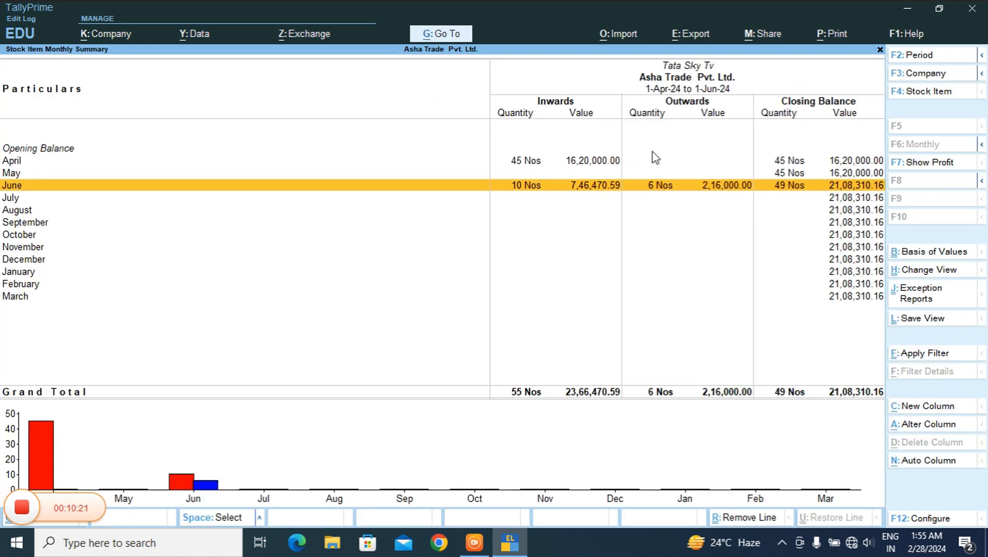
{"action": "key", "text": "Escape"}
{"action": "key", "text": "Escape"}
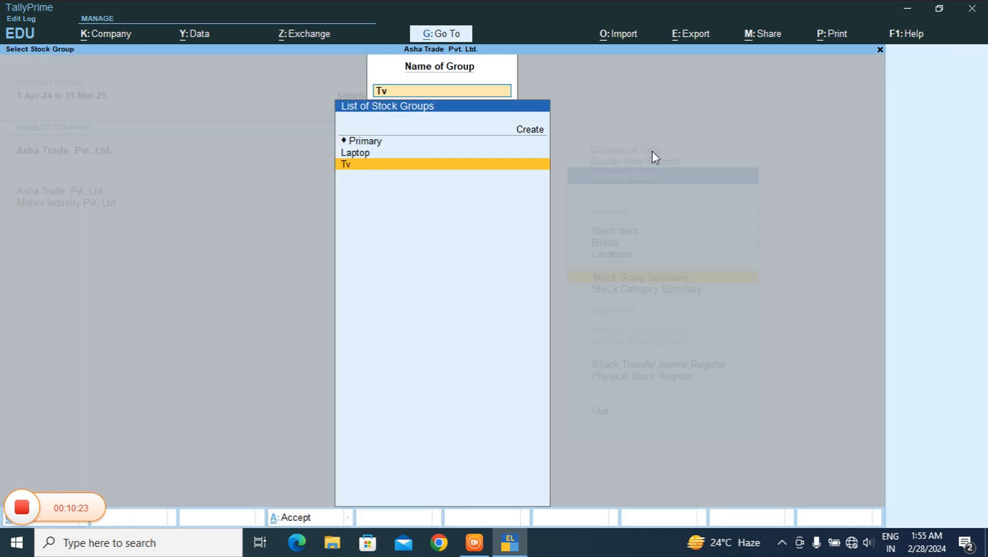
- Browse the Primary stock group summary, checking the Sony TV and Dell Laptop monthly summaries
{"action": "key", "text": "Up"}
{"action": "key", "text": "Up"}
{"action": "key", "text": "Return"}
{"action": "key", "text": "Down"}
{"action": "key", "text": "Down"}
{"action": "key", "text": "Down"}
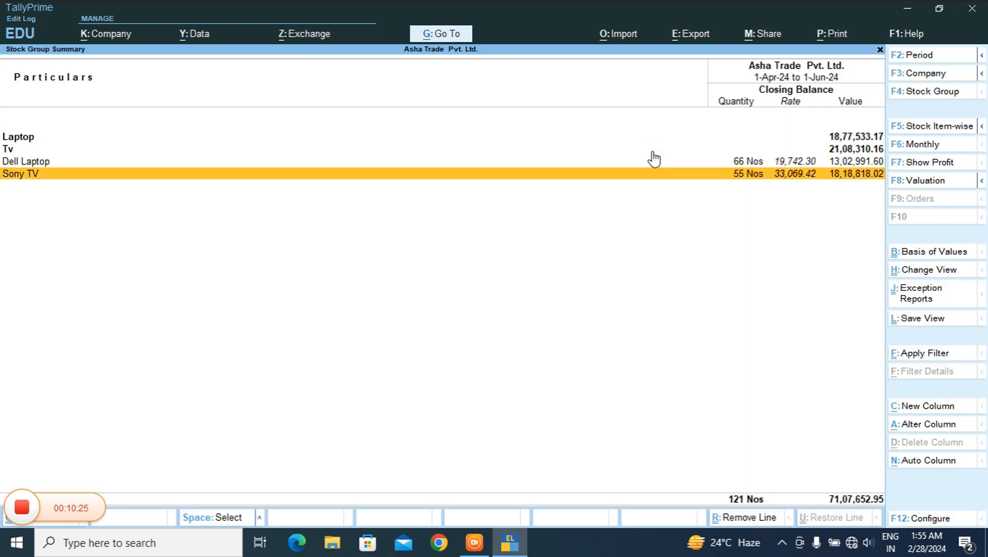
{"action": "key", "text": "Return"}
{"action": "key", "text": "Escape"}
{"action": "key", "text": "Up"}
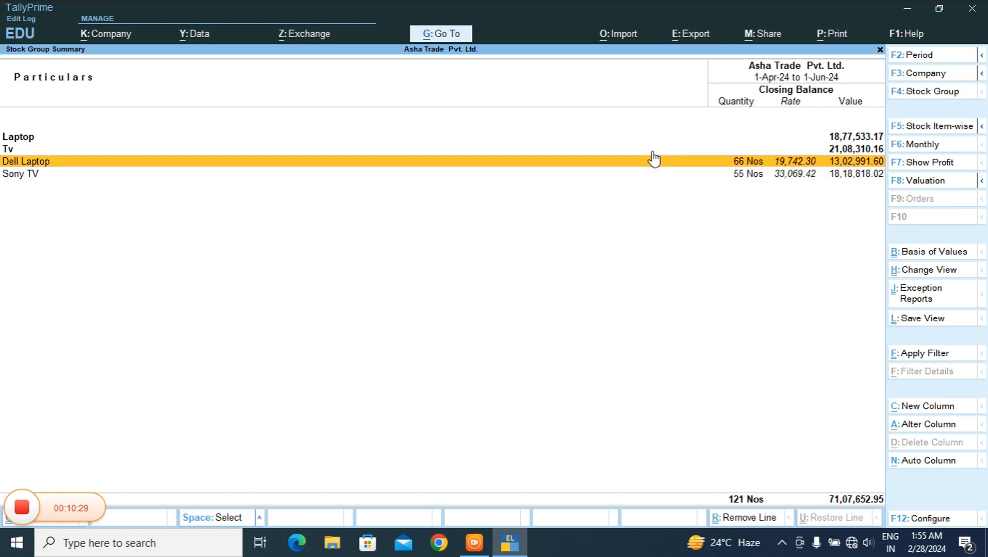
{"action": "key", "text": "Return"}
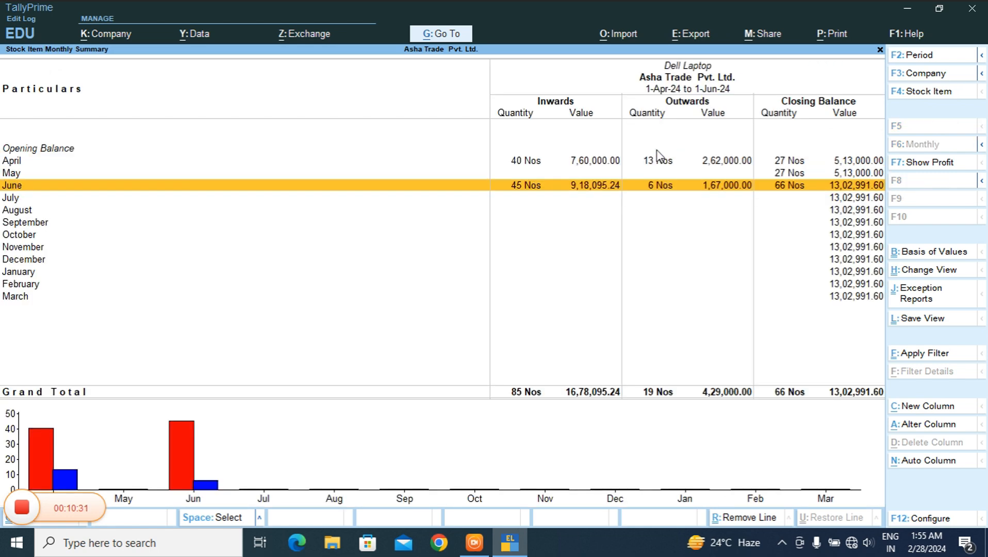
{"action": "key", "text": "Down"}
{"action": "key", "text": "Escape"}
- Open Sony TV's monthly summary and view its June stock vouchers
{"action": "key", "text": "Down"}
{"action": "key", "text": "Return"}
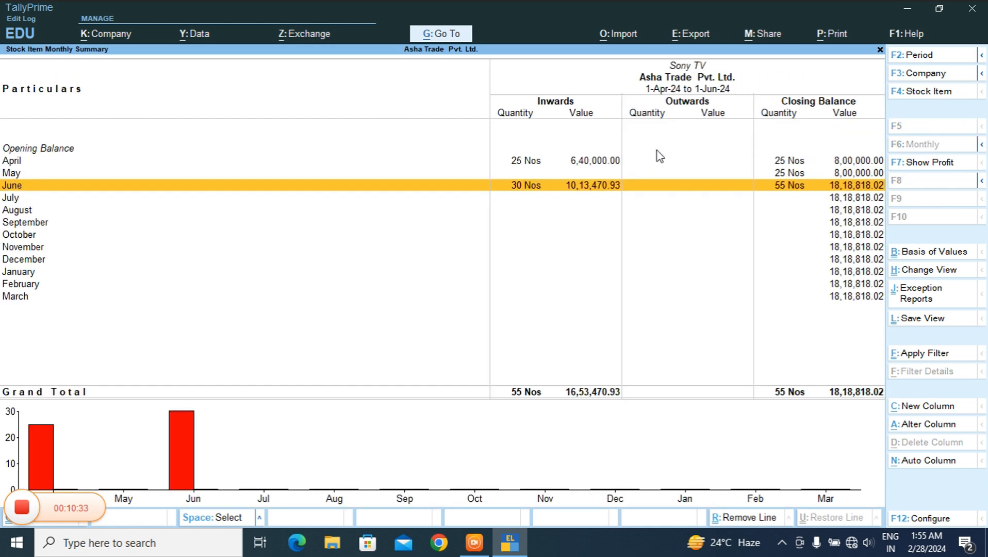
{"action": "key", "text": "Down"}
{"action": "key", "text": "Return"}
{"action": "key", "text": "Escape"}
{"action": "key", "text": "Up"}
{"action": "key", "text": "Return"}
- Inspect Supplier A's purchase voucher 14 (10 Nos, 3,49,941.52), then return to Sony TV's June vouchers
{"action": "key", "text": "Down"}
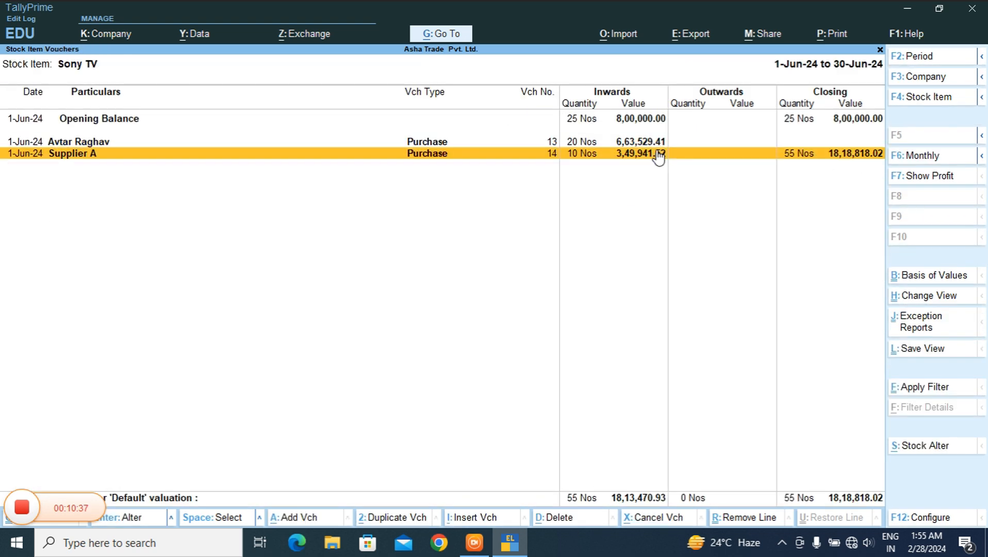
{"action": "key", "text": "Return"}
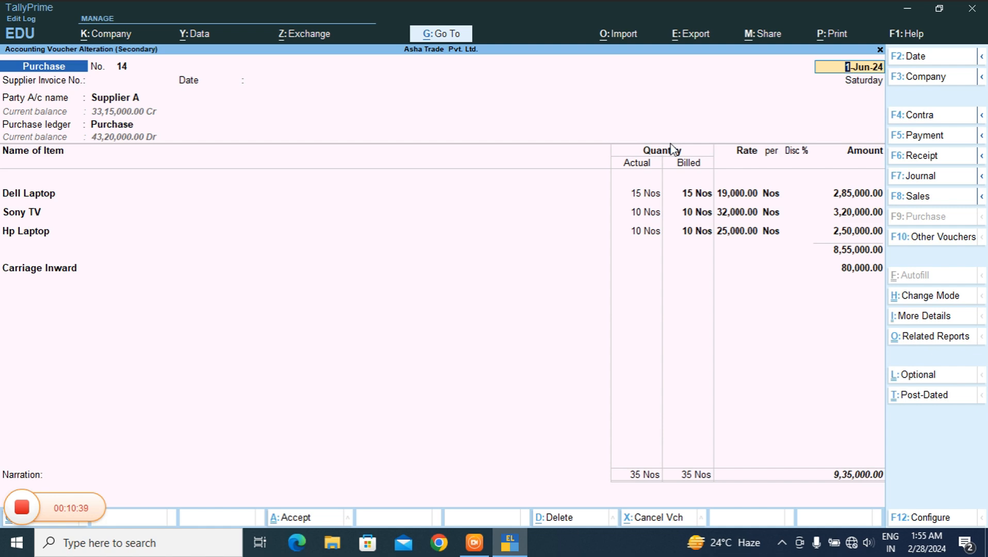
{"action": "key", "text": "BackSpace"}
{"action": "key", "text": "ctrl+a"}
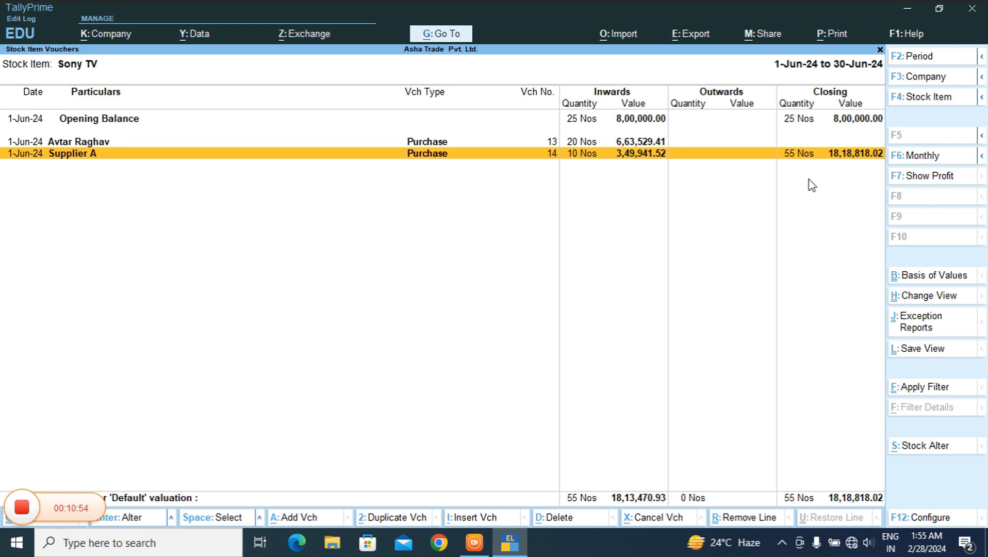
- Open Supplier A's purchase voucher 14 from Dell Laptop's June vouchers (15 Nos, 3,11,666.67)
{"action": "key", "text": "Escape"}
{"action": "key", "text": "Escape"}
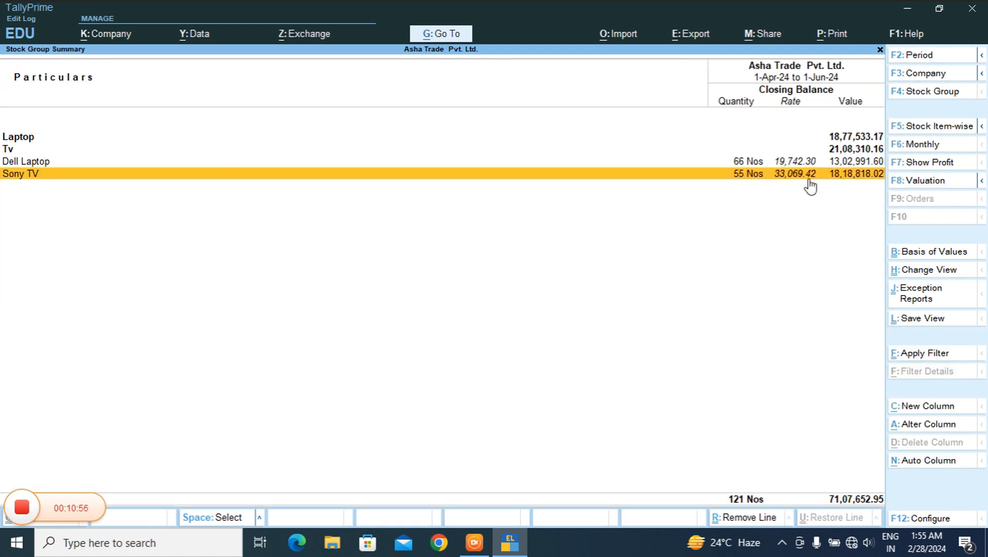
{"action": "key", "text": "Up"}
{"action": "key", "text": "Return"}
{"action": "key", "text": "Return"}
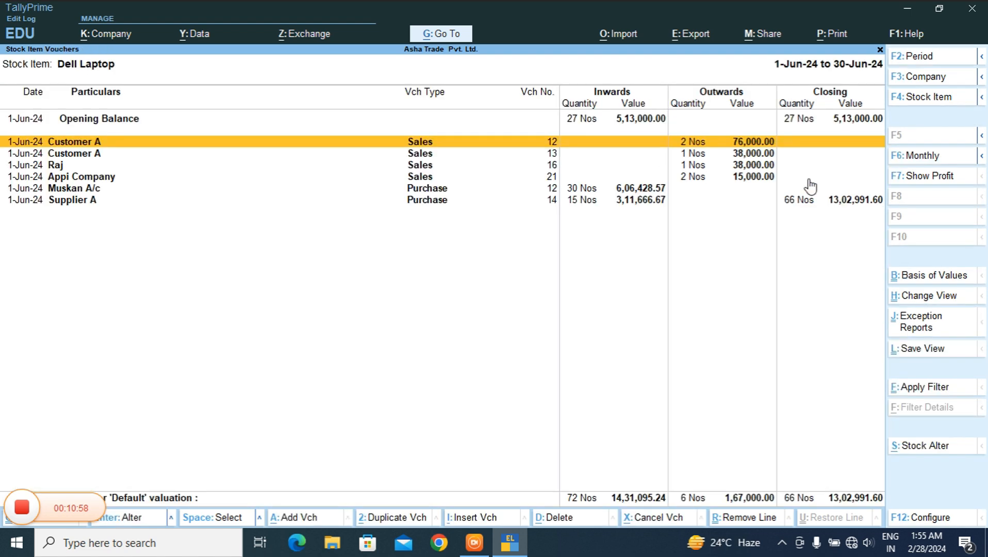
{"action": "key", "text": "Down"}
{"action": "key", "text": "Down"}
{"action": "key", "text": "Down"}
{"action": "key", "text": "Down"}
{"action": "key", "text": "Down"}
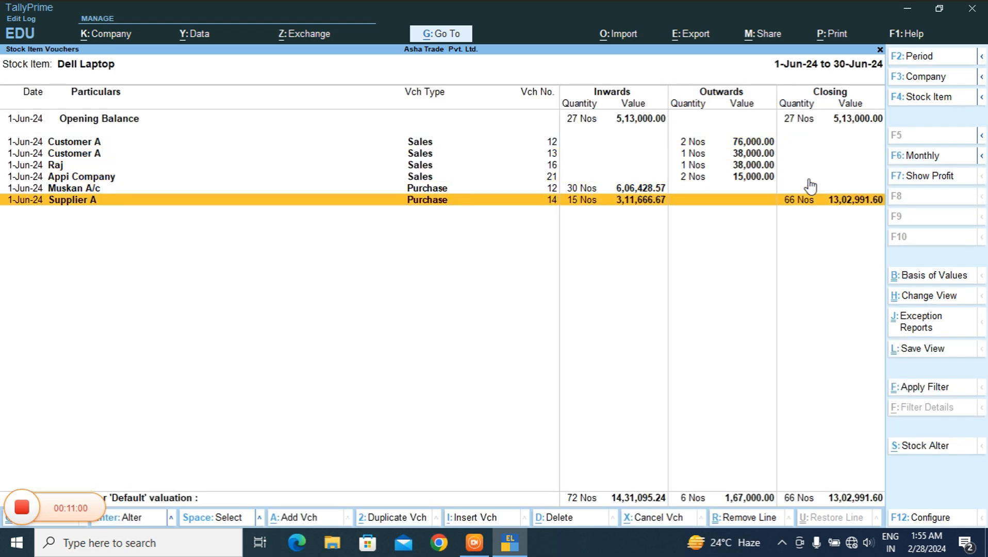
{"action": "key", "text": "Return"}
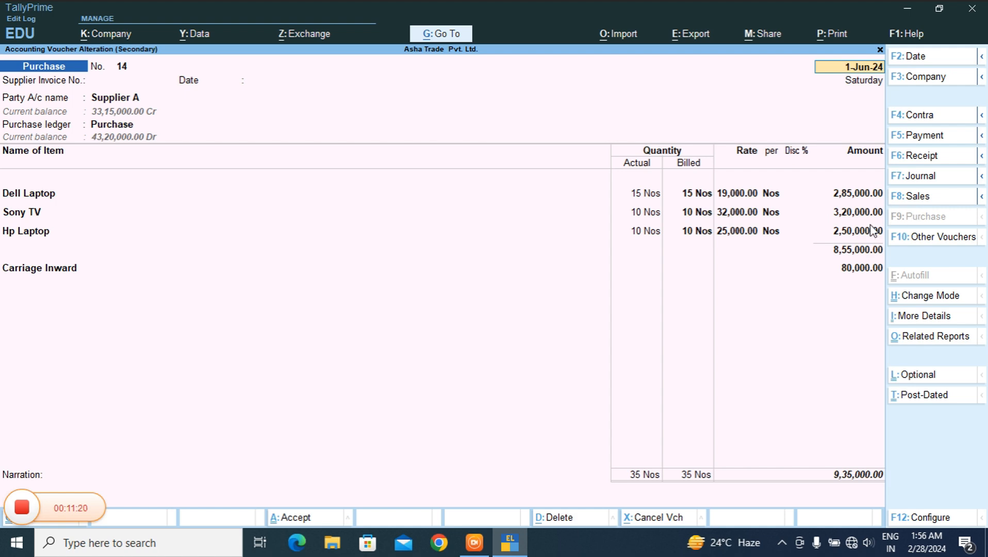
- Quit voucher 14 without changes and back out to the Gateway of Tally
{"action": "key", "text": "Escape"}
{"action": "key", "text": "Return"}
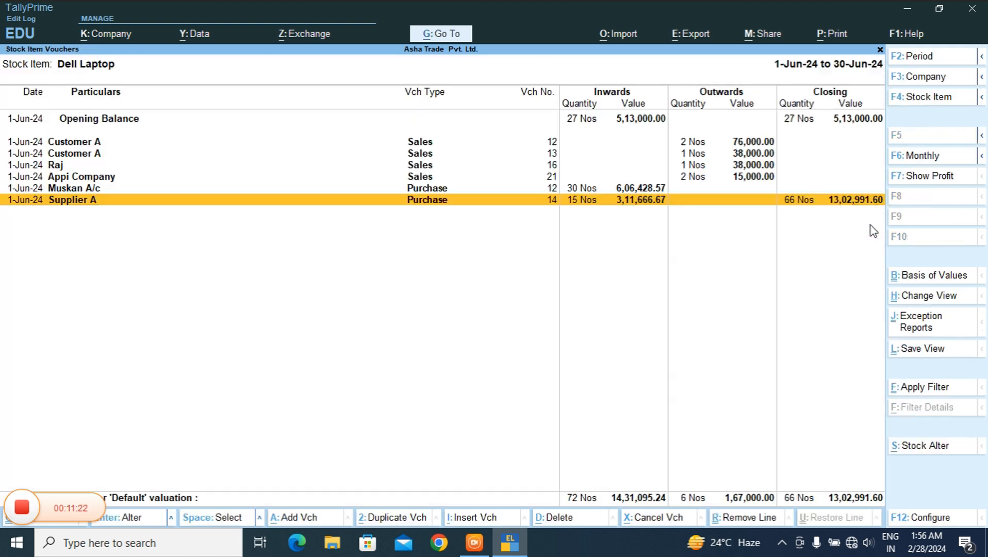
{"action": "key", "text": "Escape"}
{"action": "key", "text": "Escape"}
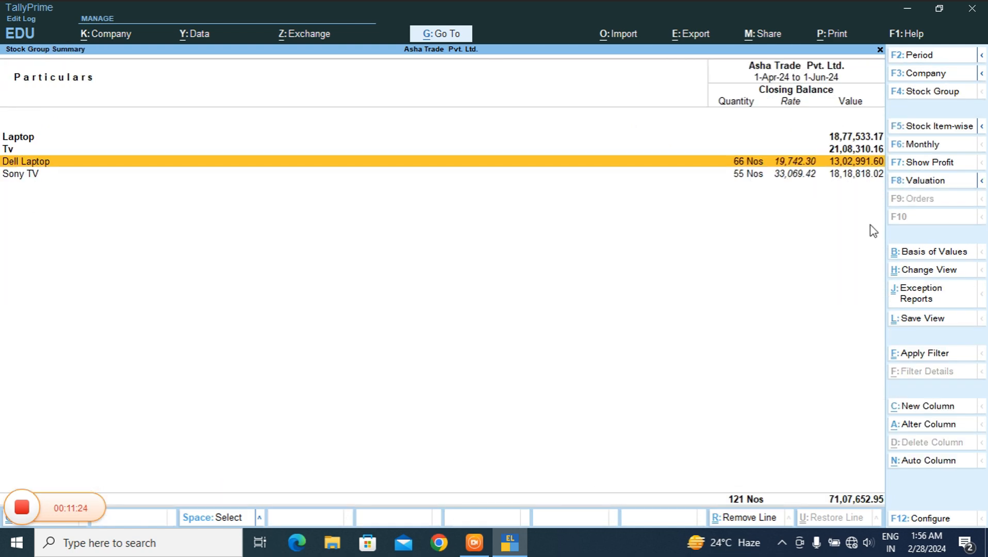
{"action": "key", "text": "Escape"}
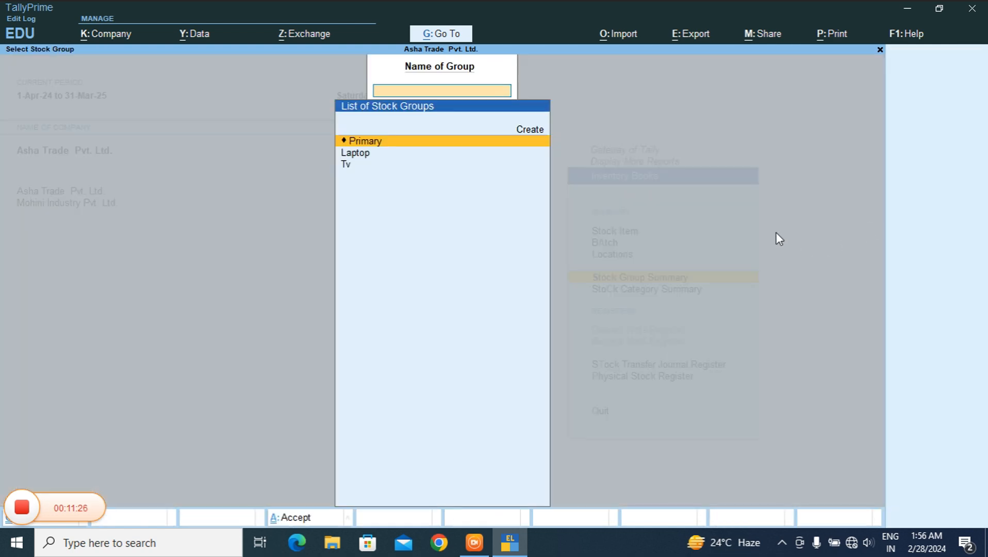
{"action": "key", "text": "Escape"}
{"action": "key", "text": "Escape"}
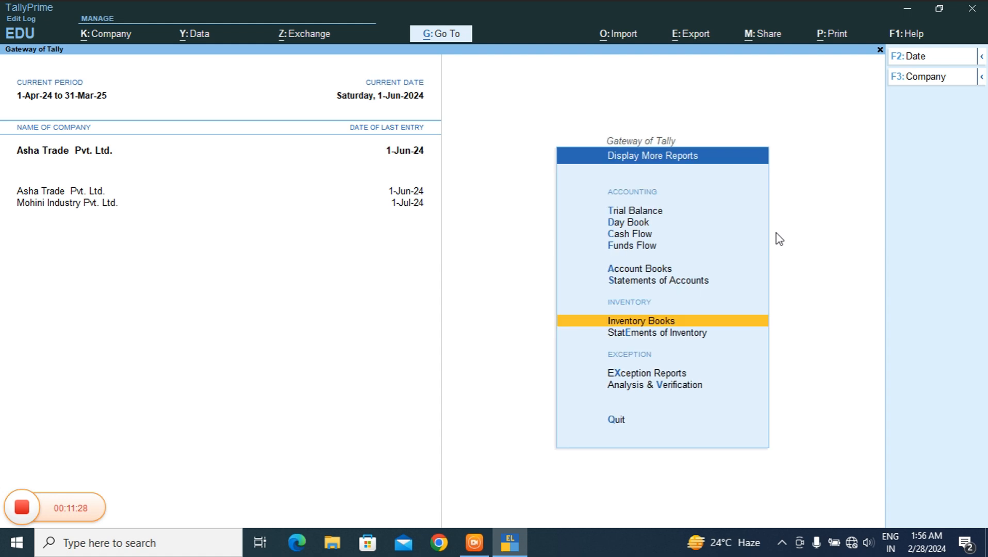